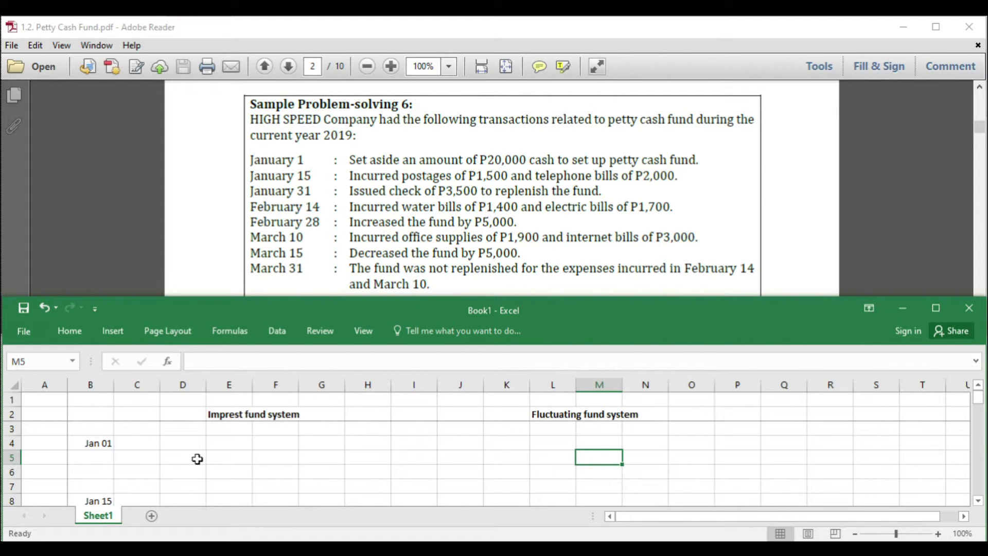
# Enter the Jan 01 accounts for the imprest fund system: PCF in D4 and Cash in E5.
pyautogui.click(173, 444)
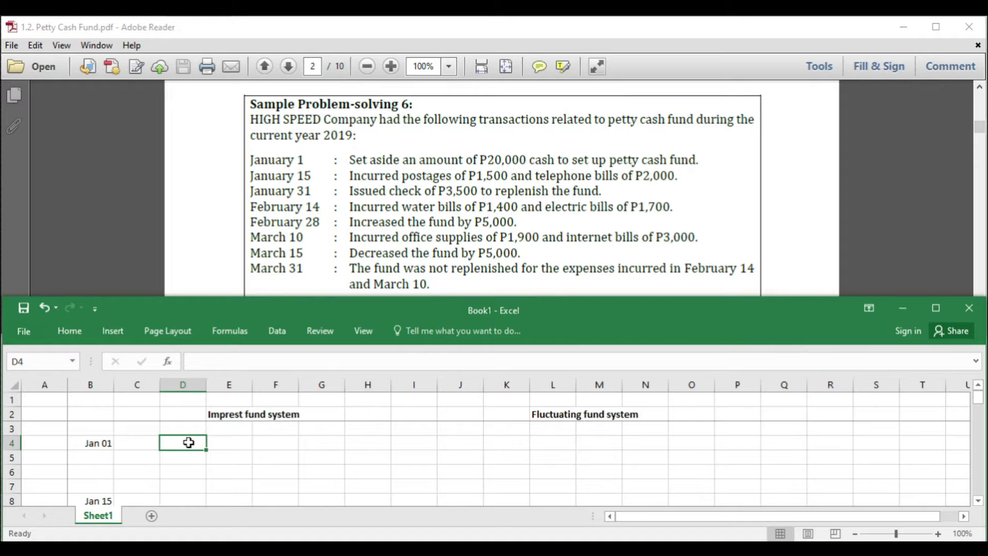
pyautogui.press('F2')
pyautogui.write('PCF')
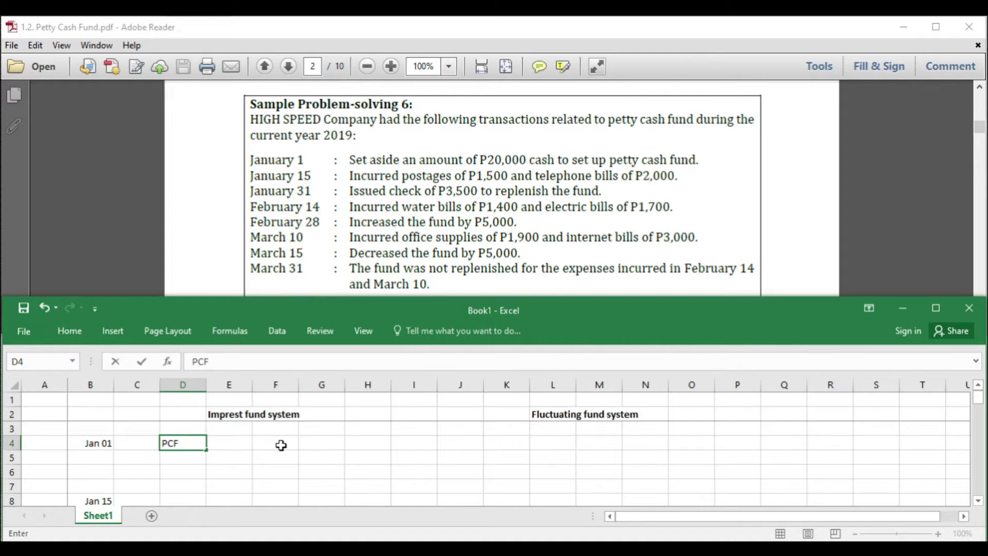
pyautogui.press('Return')
pyautogui.press('Right')
pyautogui.write('Cas')
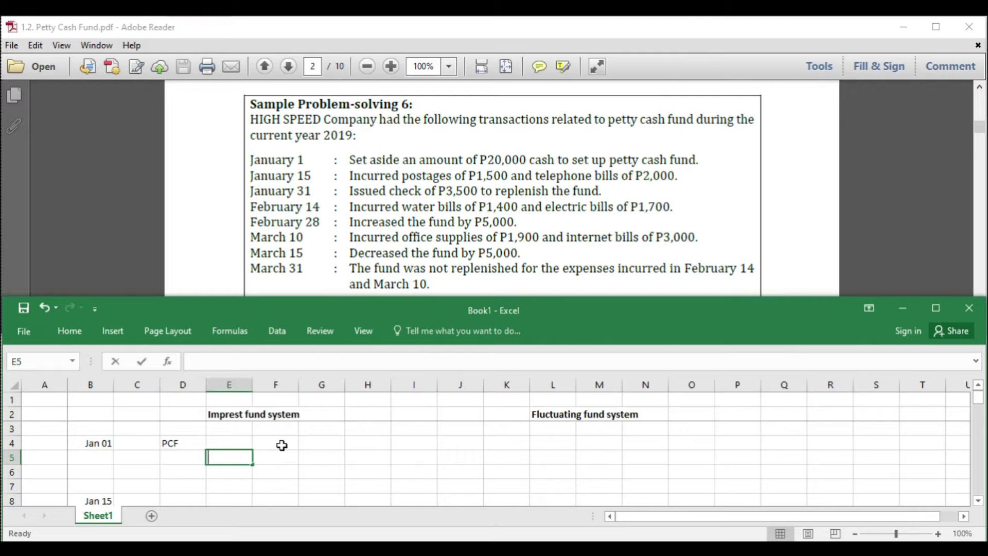
pyautogui.write('h')
pyautogui.press('Up')
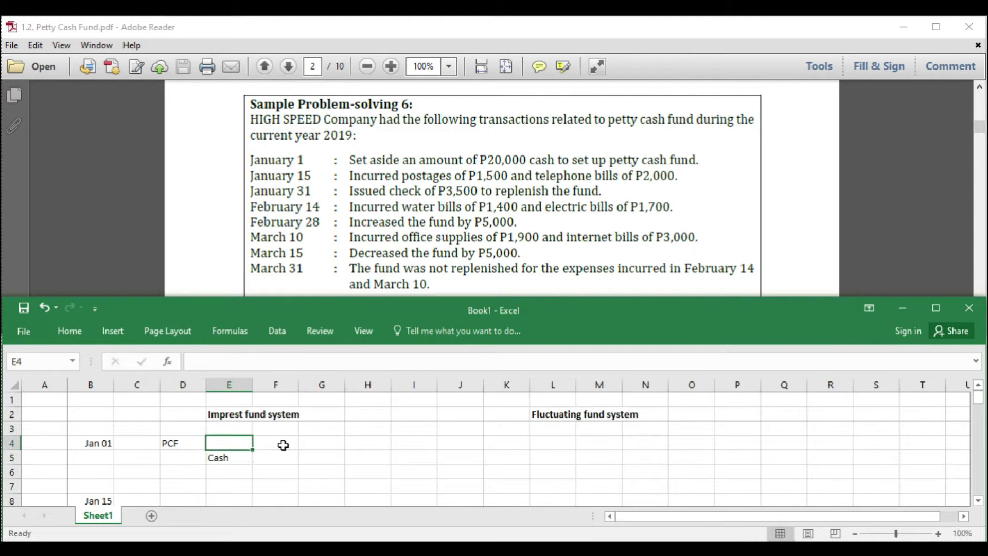
# Fill in the imprest Jan 01 amounts: 20,000 for PCF in F4 and 20,000 for Cash in G5.
pyautogui.click(284, 445)
pyautogui.write('20,000')
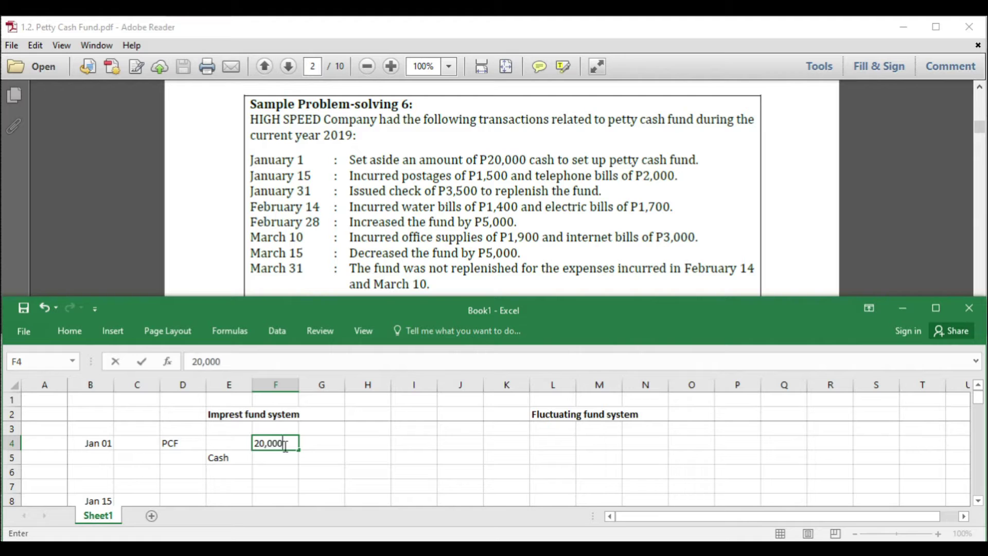
pyautogui.press('Return')
pyautogui.press('Right')
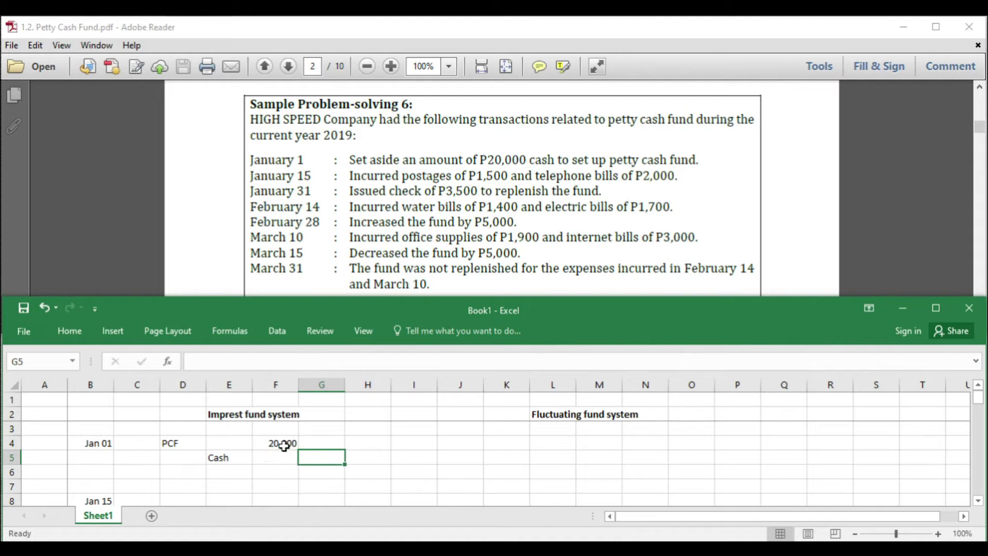
pyautogui.write('20,000')
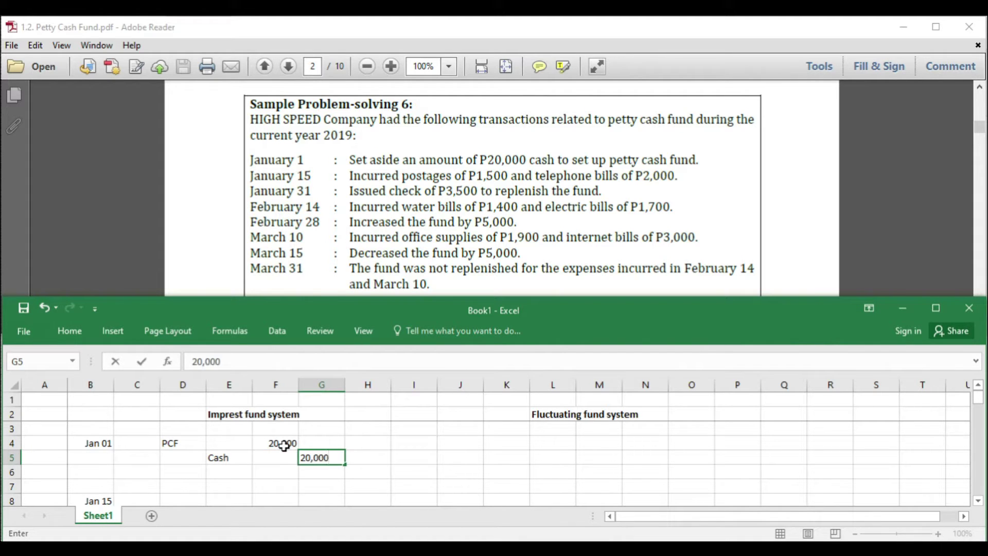
pyautogui.press('Right')
# Enter the Jan 01 accounts for the fluctuating fund system: PCF in K4 and Cash in L5.
pyautogui.press('Right')
pyautogui.press('Right')
pyautogui.press('Right')
pyautogui.press('Up')
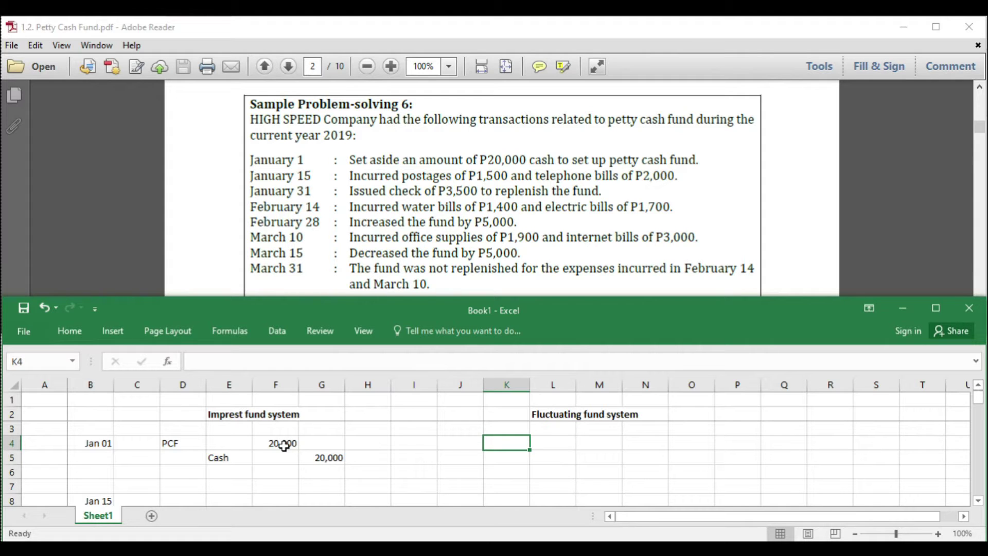
pyautogui.write('PCF')
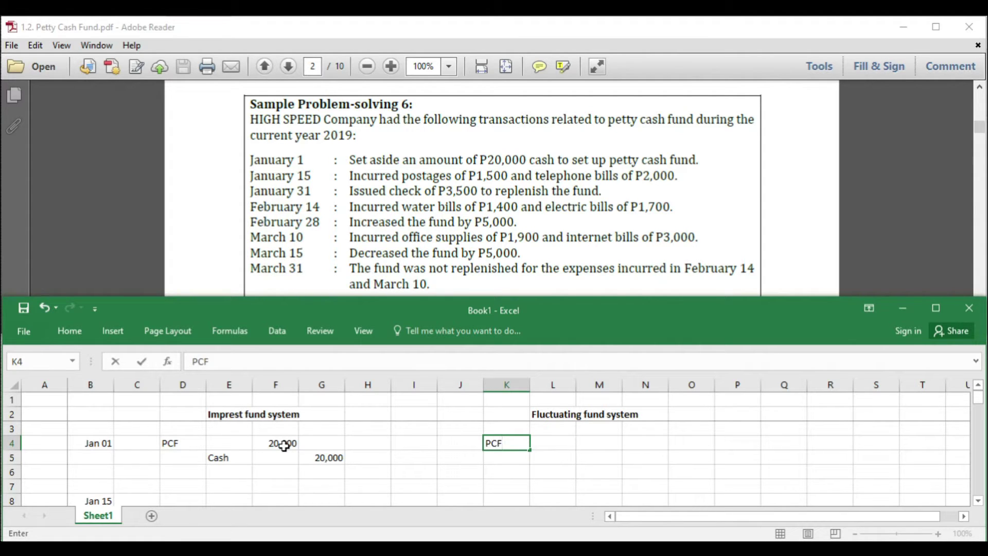
pyautogui.press('Return')
pyautogui.press('Right')
pyautogui.write('Cash')
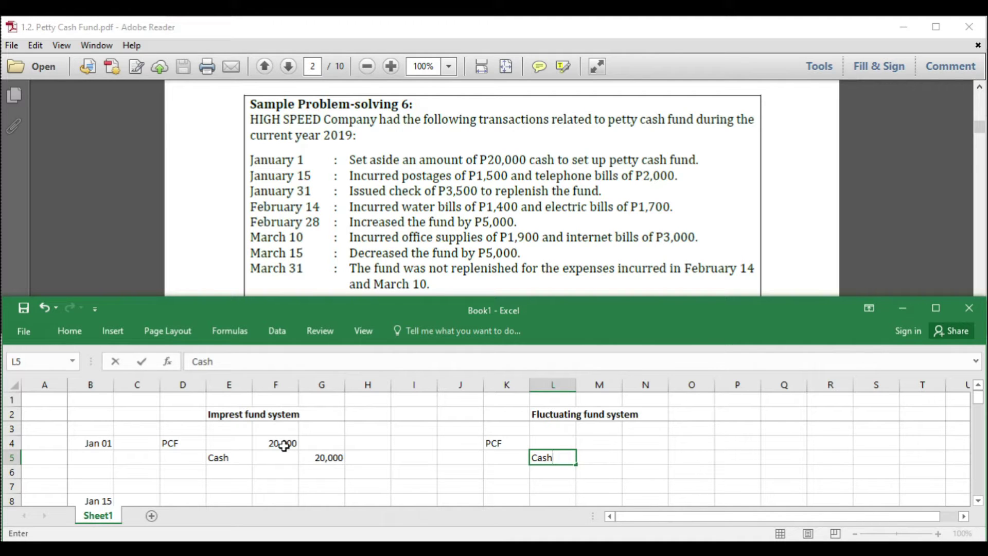
pyautogui.hotkey('ctrl', 'Return')
# Fill in the fluctuating Jan 01 amounts: 20,000 for PCF in M4 and 20,000 for Cash in N5.
pyautogui.press('Up')
pyautogui.press('Right')
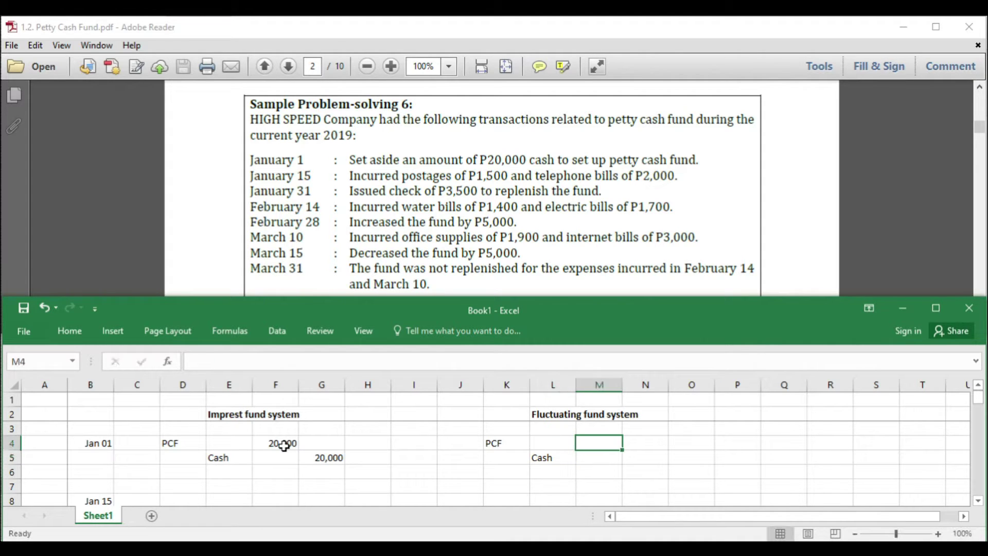
pyautogui.write('20,000')
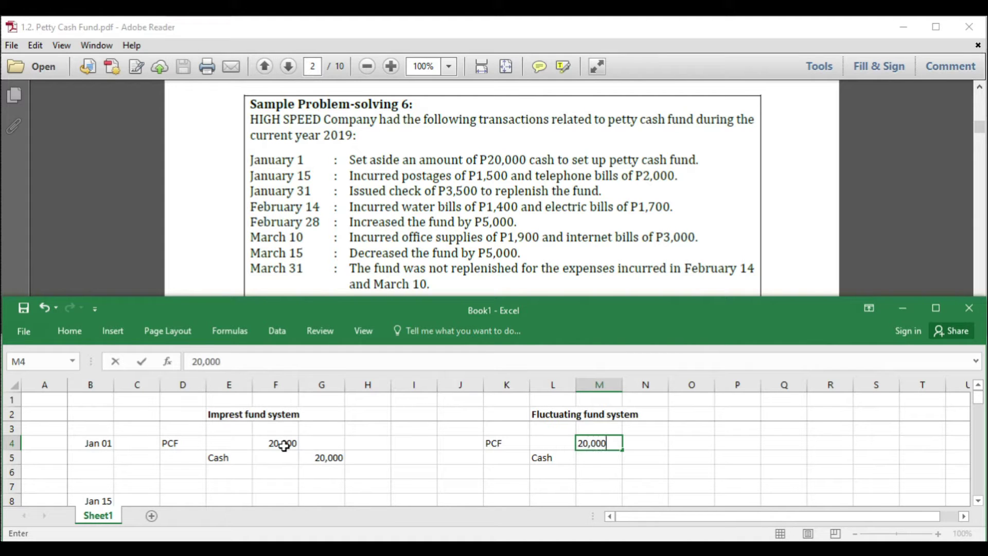
pyautogui.press('Return')
pyautogui.press('Right')
pyautogui.write('20')
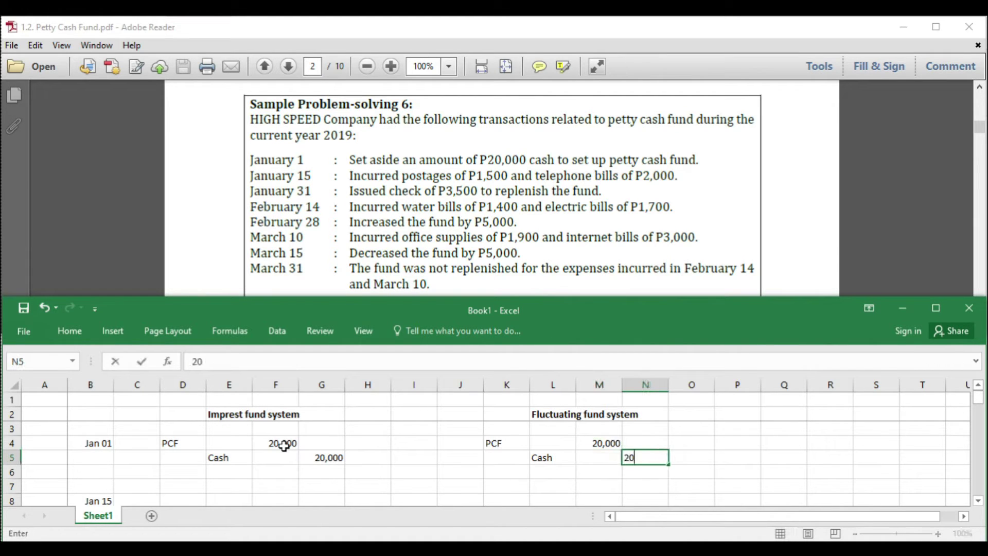
pyautogui.write(',000')
pyautogui.press('Return')
# Record "no entry" in E8 for Jan 15 under the imprest fund system.
pyautogui.press('Left')
pyautogui.press('Left')
pyautogui.press('Left')
pyautogui.press('Left')
pyautogui.press('Left')
pyautogui.press('Left')
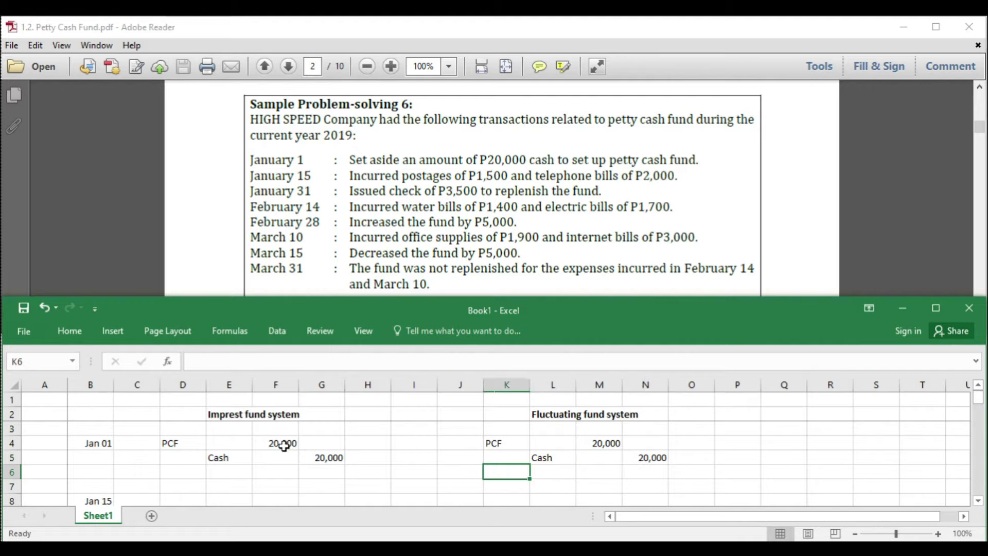
pyautogui.press('Left')
pyautogui.press('Left')
pyautogui.press('Left')
pyautogui.press('Left')
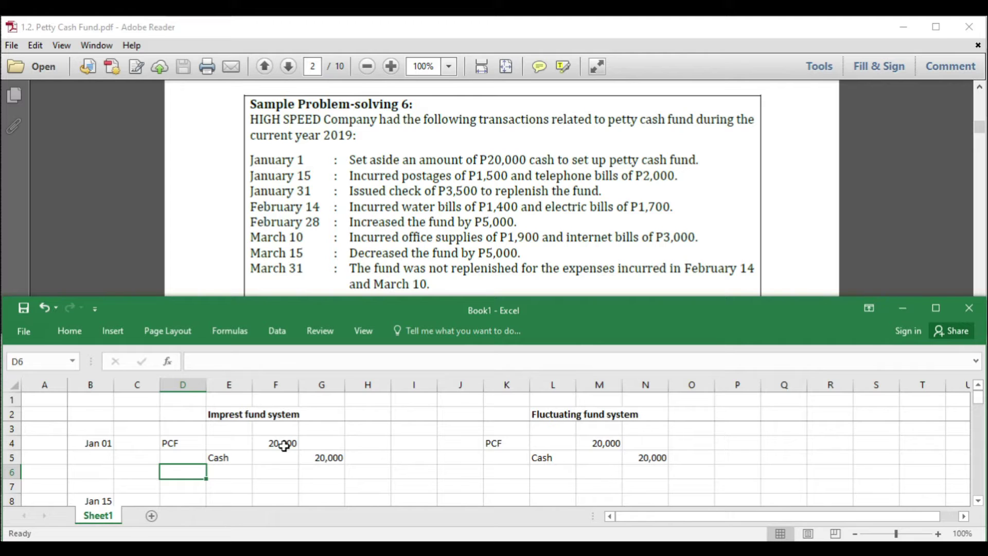
pyautogui.press('Down')
pyautogui.press('Down')
pyautogui.press('Down')
pyautogui.press('Down')
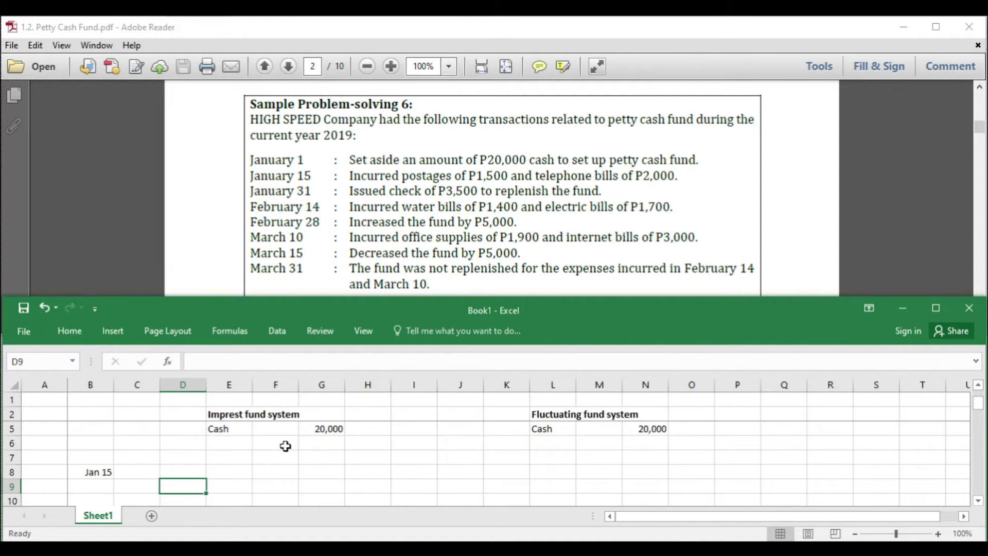
pyautogui.press('Down')
pyautogui.press('Up')
pyautogui.press('Up')
pyautogui.press('Up')
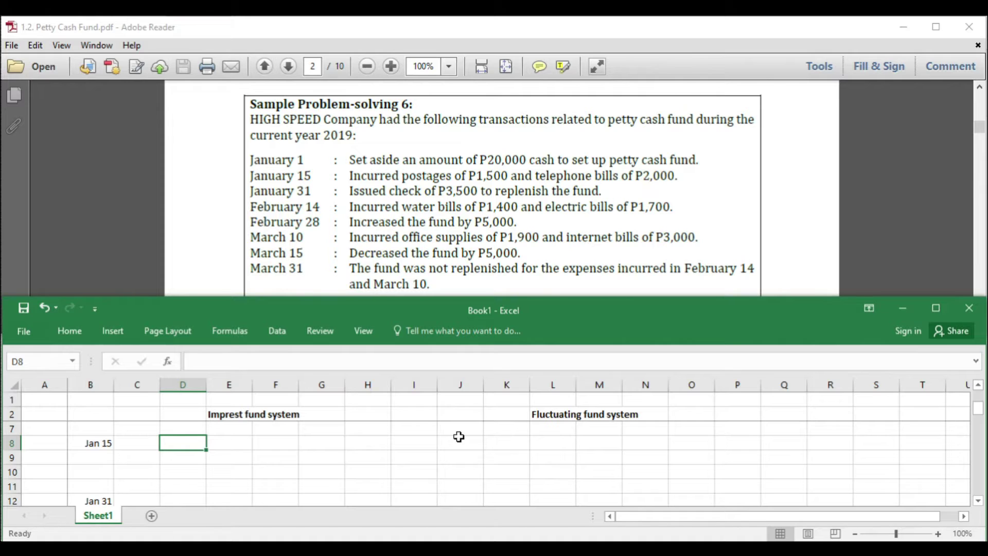
pyautogui.click(230, 443)
pyautogui.write('n')
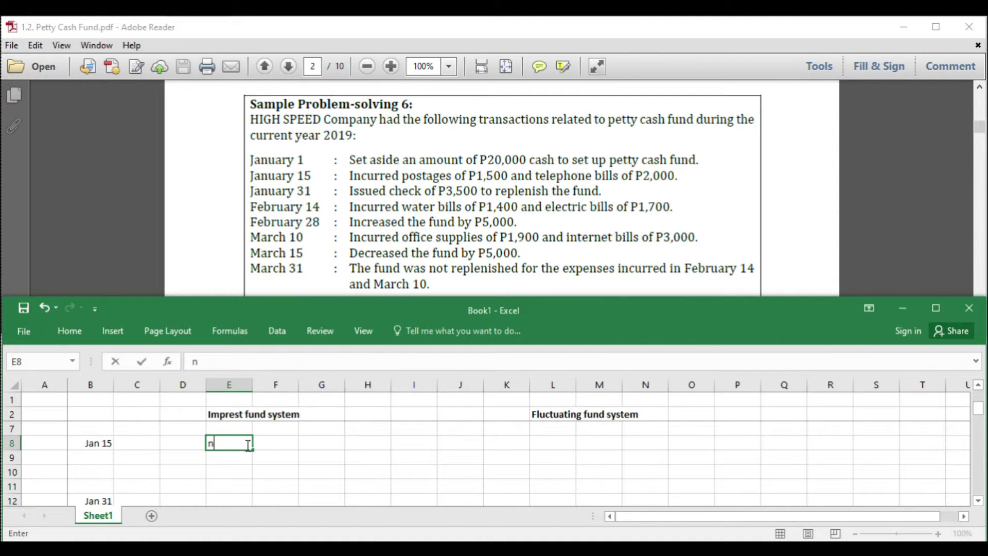
pyautogui.write('o entry')
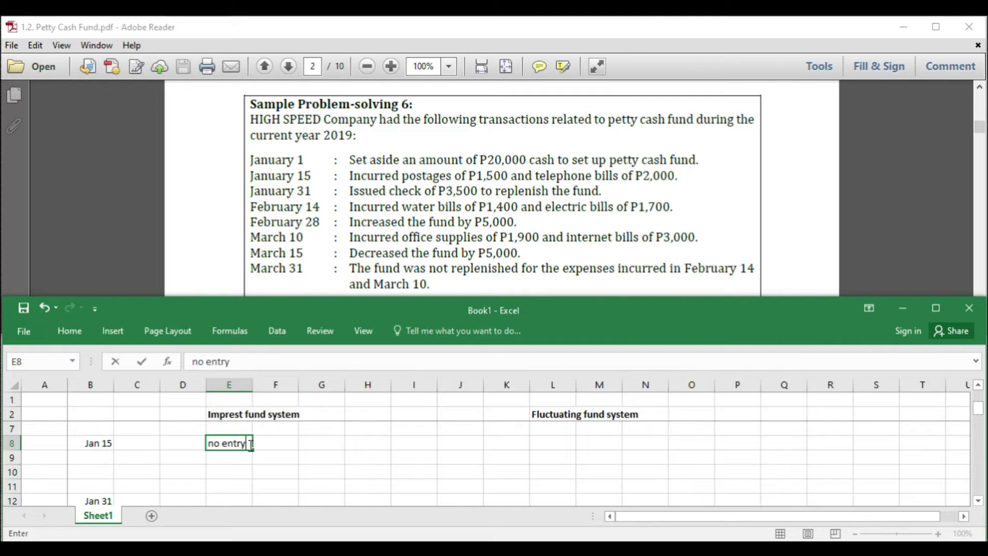
pyautogui.press('Right')
# Enter the Jan 15 accounts for the fluctuating fund system: Postages in K8, Telephone bills in K9 and PCF in L10.
pyautogui.press('Right')
pyautogui.press('Right')
pyautogui.press('Right')
pyautogui.press('Right')
pyautogui.press('Right')
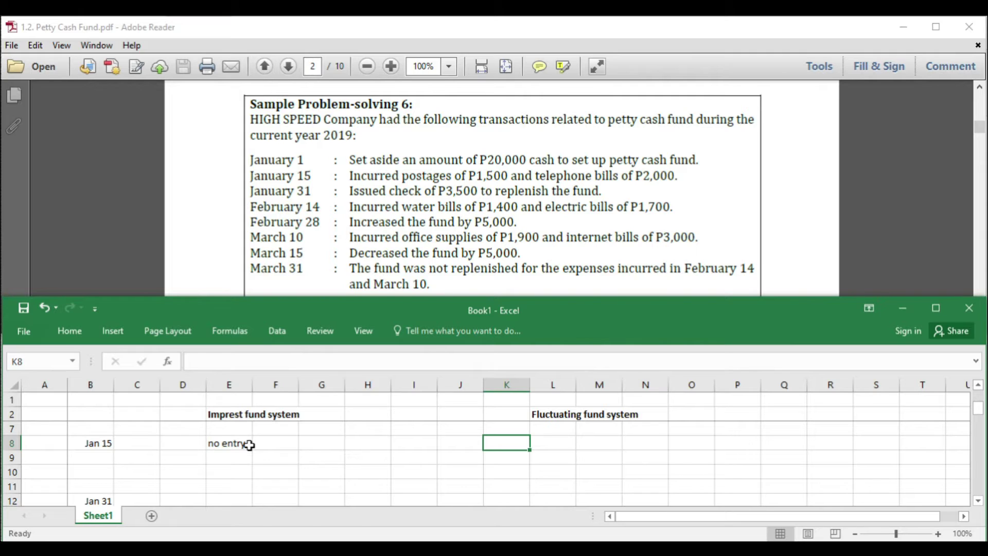
pyautogui.write('Po')
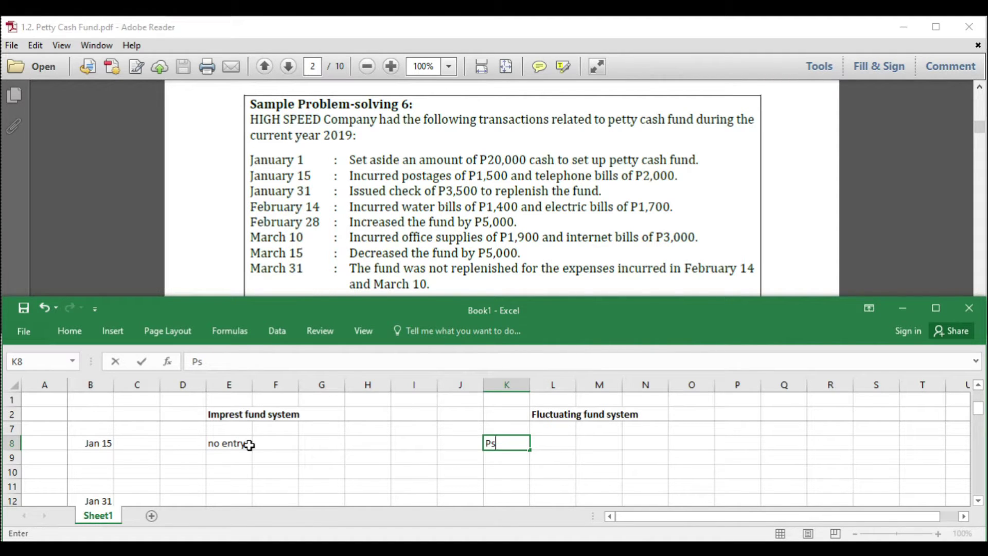
pyautogui.write('stages')
pyautogui.press('Return')
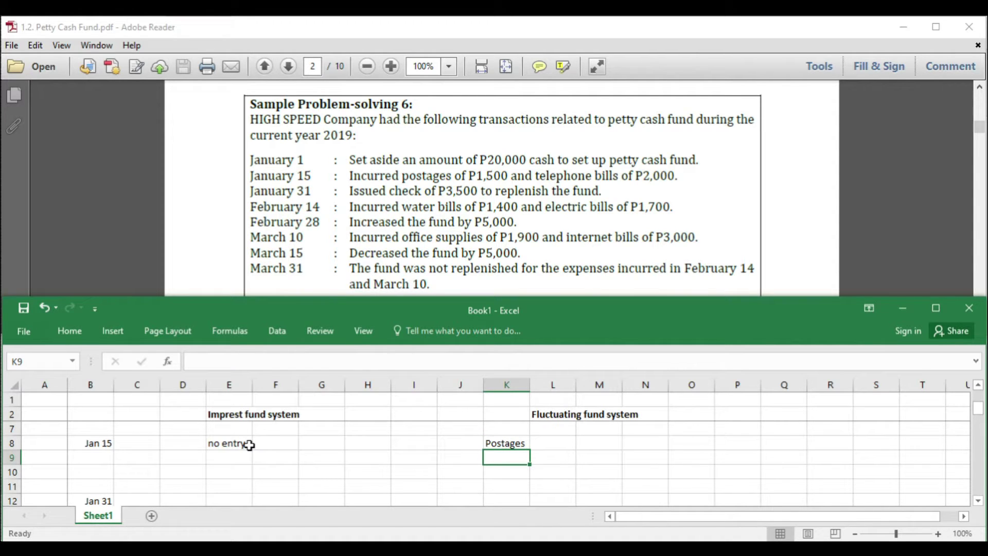
pyautogui.write('T')
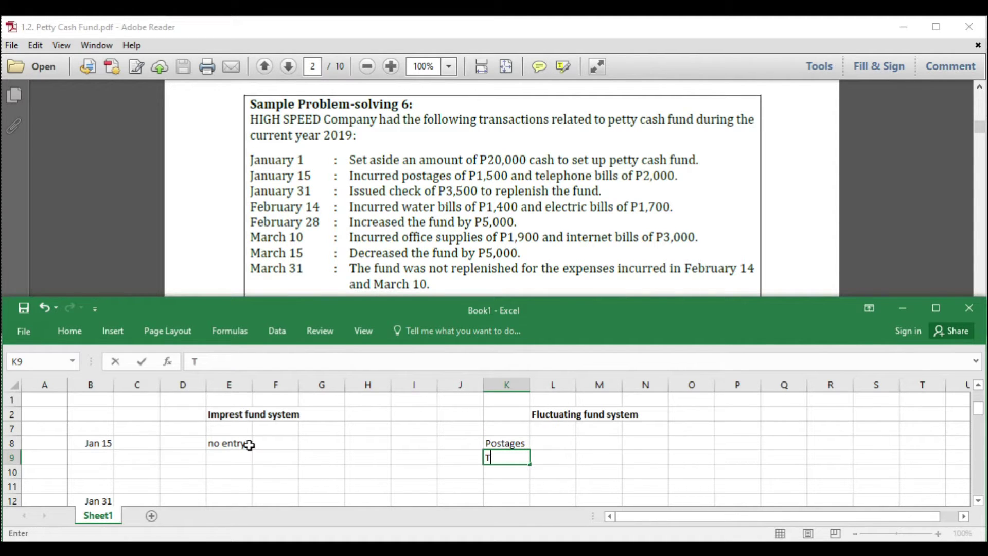
pyautogui.write('elephon')
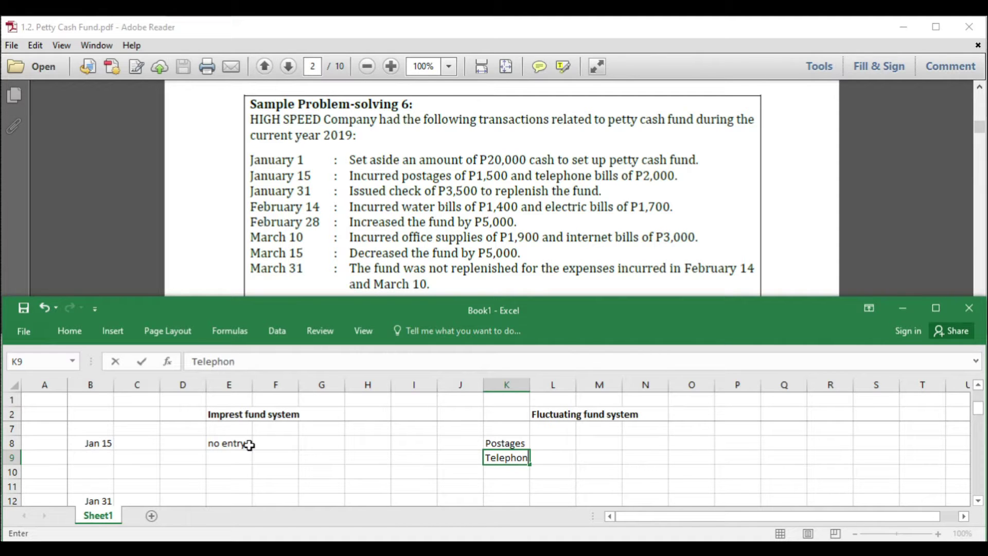
pyautogui.write('e bills')
pyautogui.press('Return')
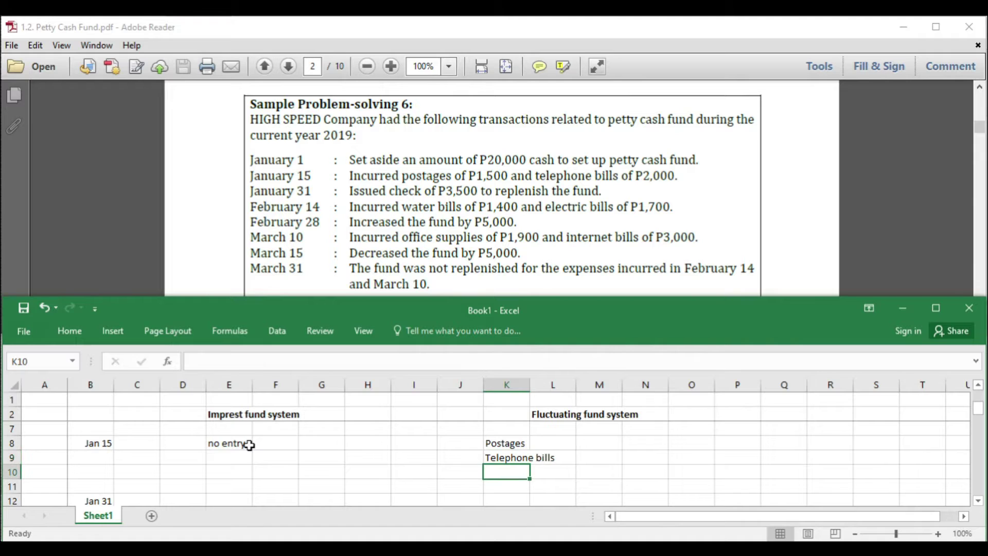
pyautogui.press('Right')
pyautogui.write('PCF')
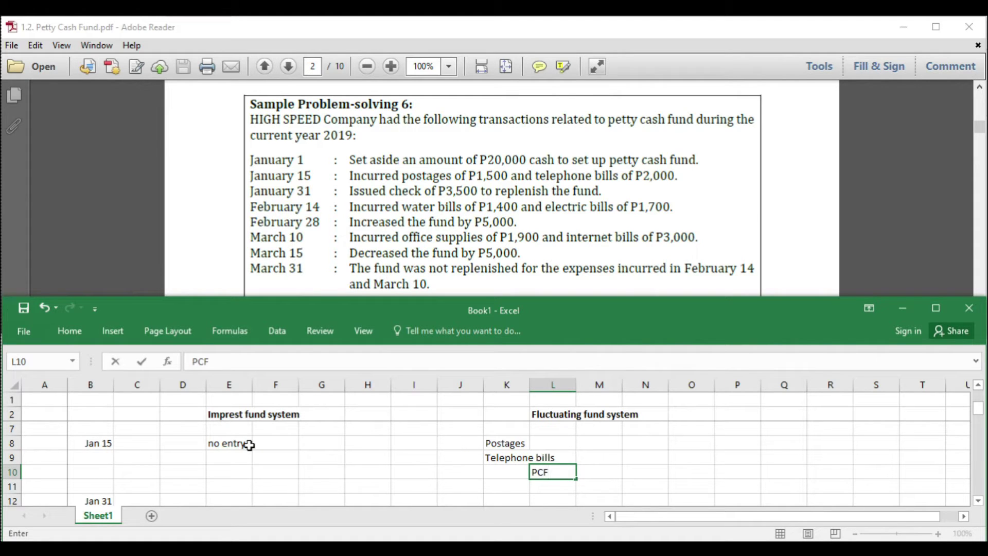
pyautogui.press('Up')
# Fill in the fluctuating Jan 15 amounts: 1,500 for Postages in M8, 2,000 for Telephone bills in M9 and 3,500 for PCF in N10.
pyautogui.press('Right')
pyautogui.press('Up')
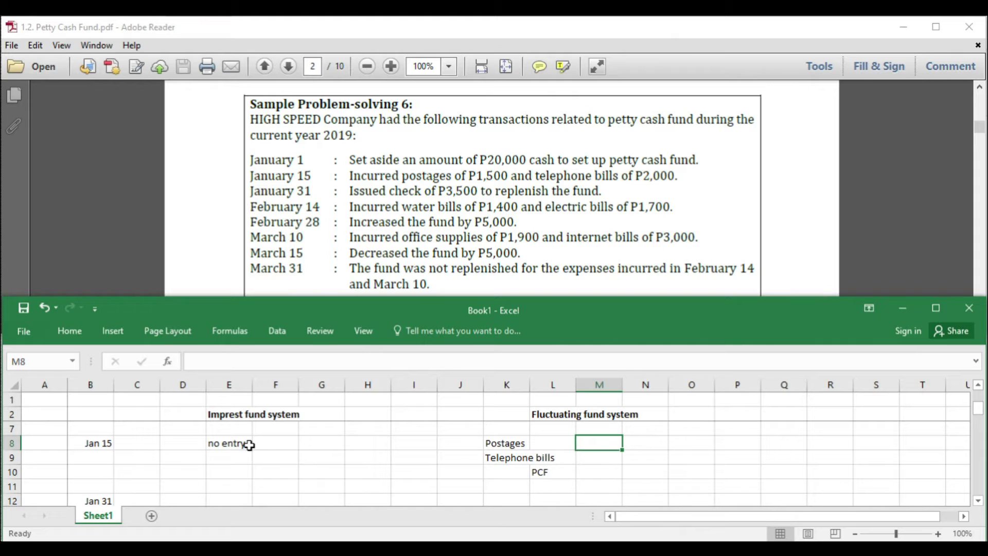
pyautogui.write('1,500')
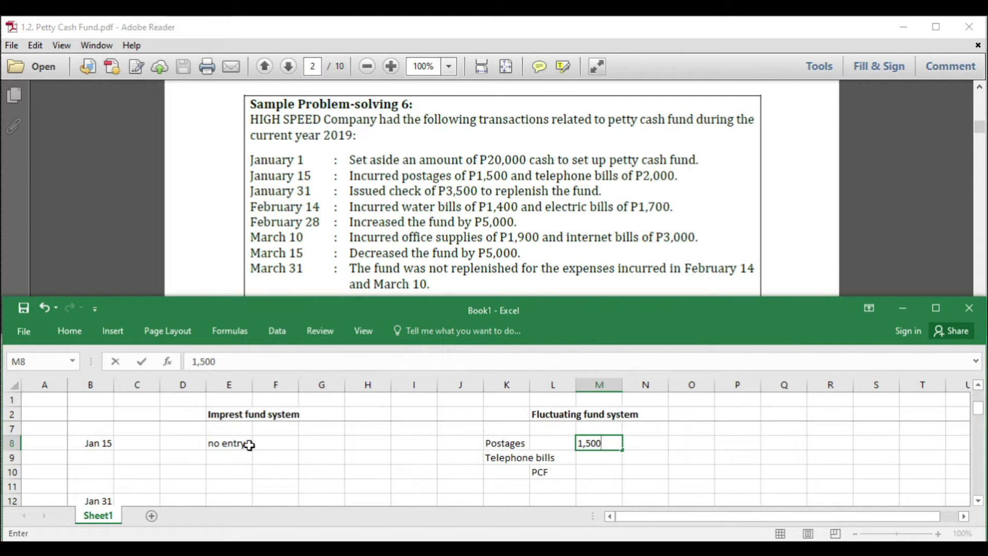
pyautogui.press('Return')
pyautogui.write('2,000')
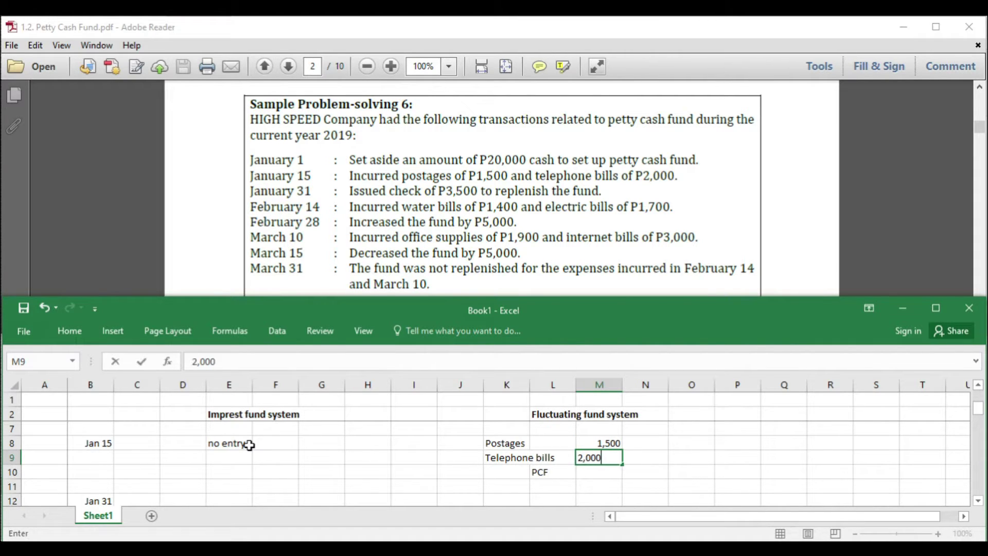
pyautogui.press('Return')
pyautogui.press('Right')
pyautogui.write('3,500')
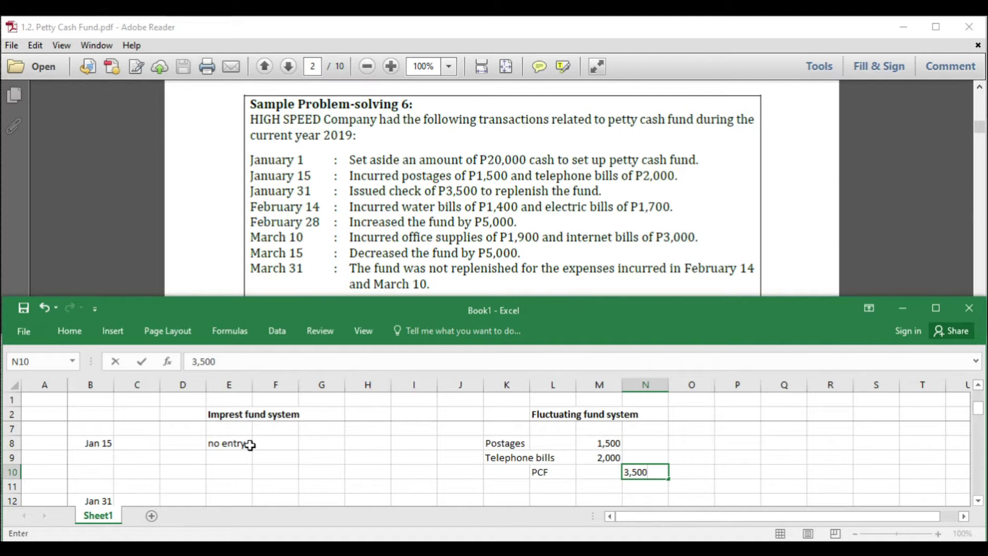
pyautogui.press('Left')
# Enter the Jan 31 accounts for the imprest fund system: Expenses in D12 and Cash in E13.
pyautogui.press('Left')
pyautogui.press('Left')
pyautogui.press('Left')
pyautogui.press('Left')
pyautogui.press('Left')
pyautogui.press('Left')
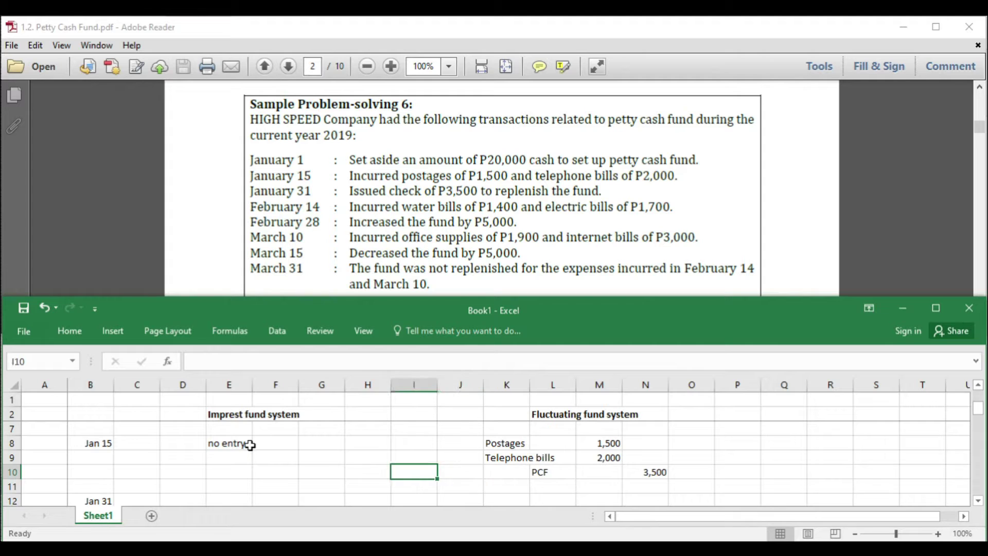
pyautogui.press('Left')
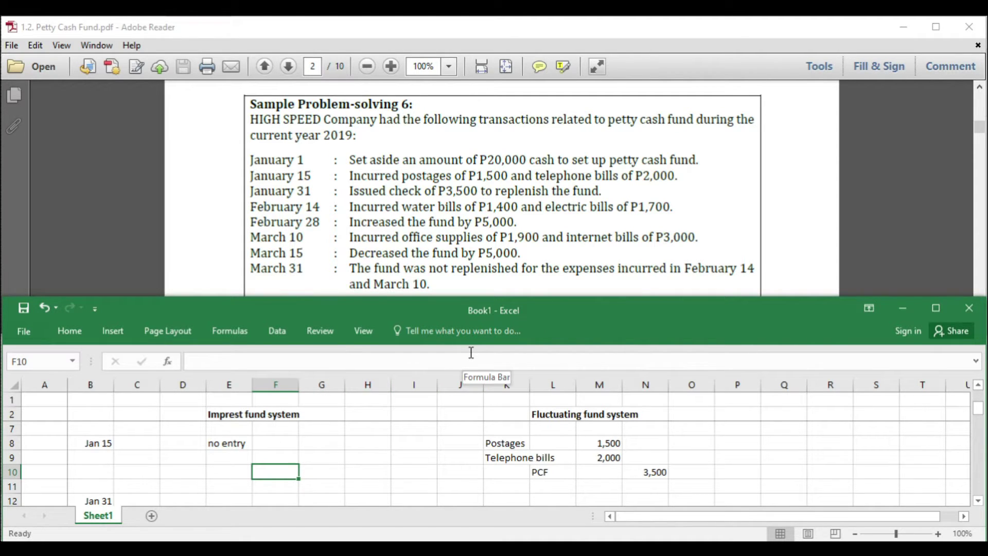
pyautogui.press('Left')
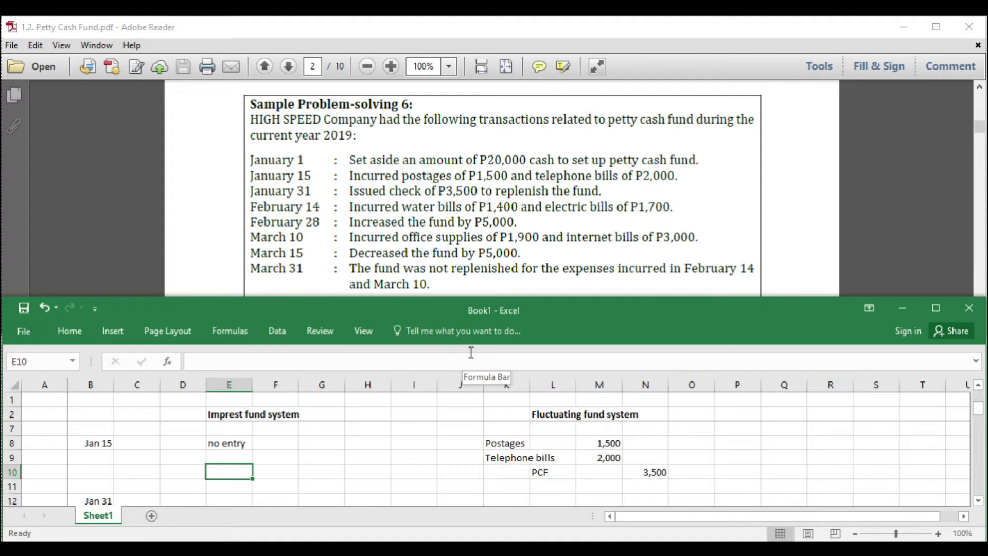
pyautogui.press('Down')
pyautogui.press('Down')
pyautogui.press('Down')
pyautogui.press('Down')
pyautogui.press('Down')
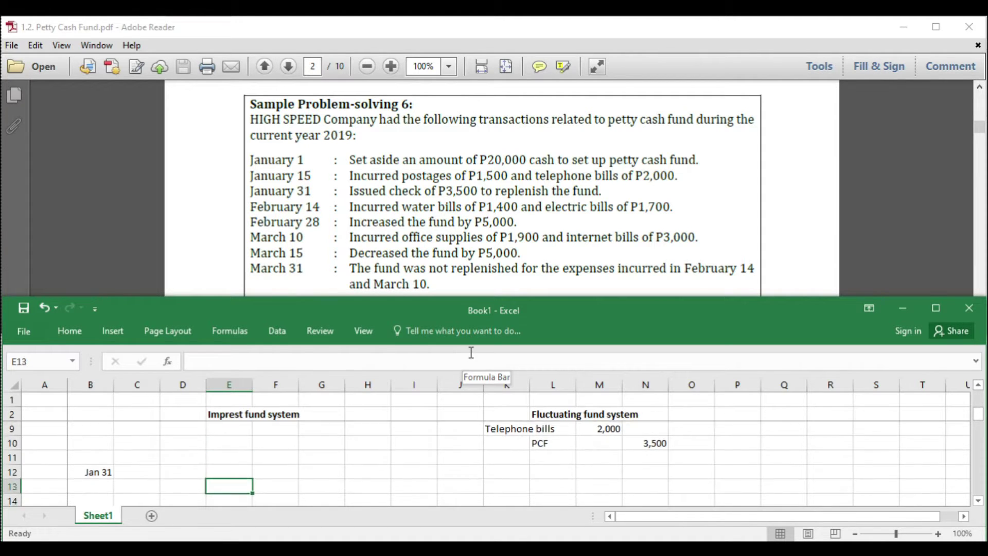
pyautogui.press('Down')
pyautogui.press('Up')
pyautogui.press('Up')
pyautogui.press('Up')
pyautogui.press('Up')
pyautogui.press('Up')
pyautogui.press('Down')
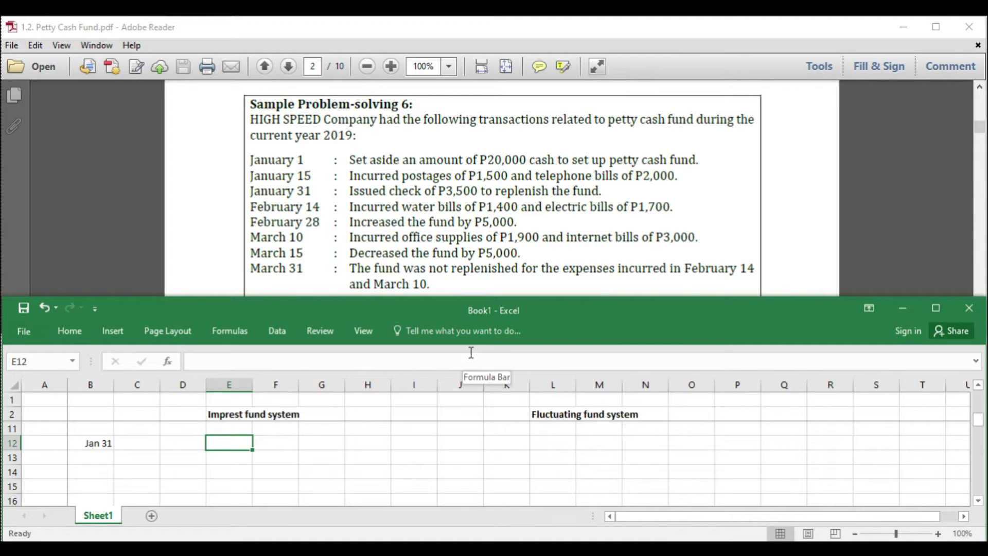
pyautogui.press('Left')
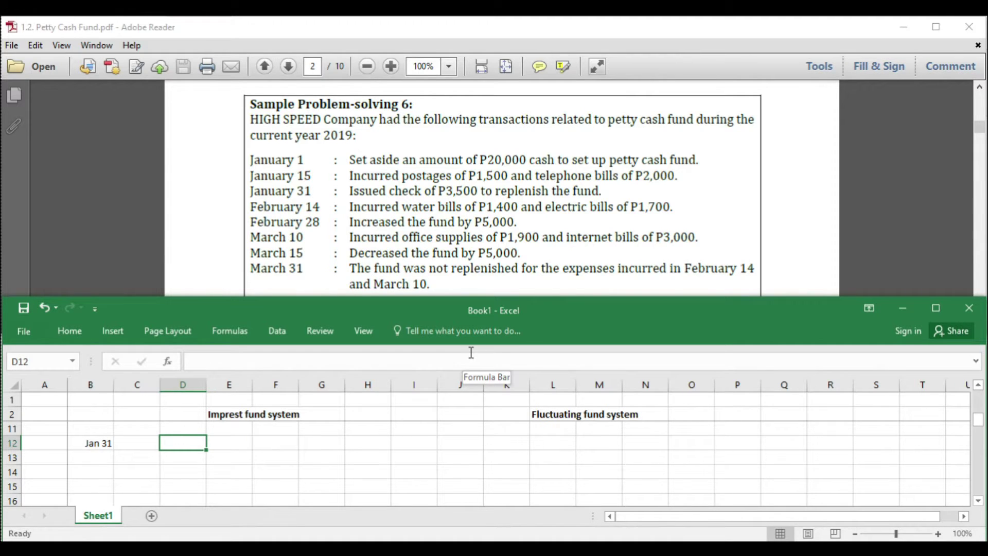
pyautogui.write('Expenses')
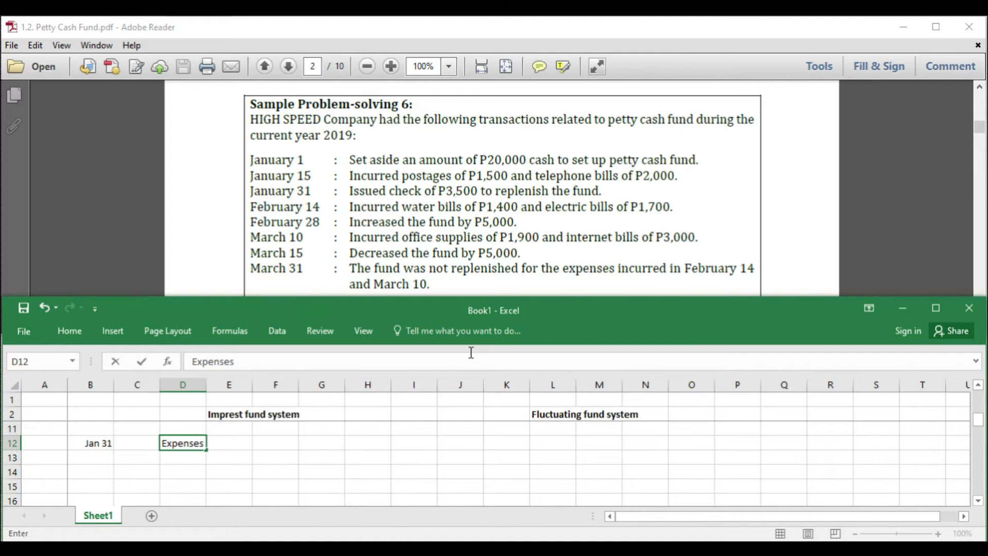
pyautogui.press('Return')
pyautogui.press('Right')
pyautogui.write('Cash')
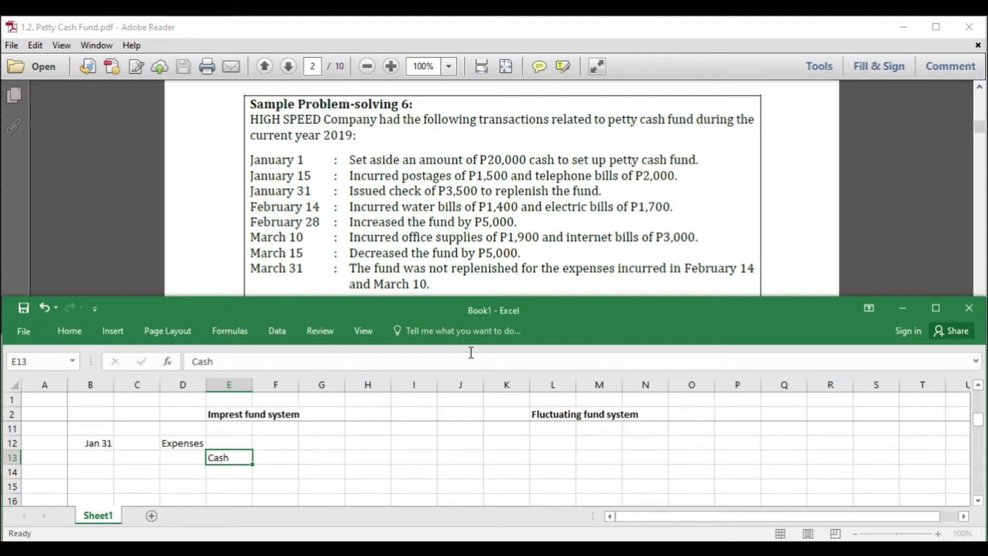
# Fill in the imprest Jan 31 amounts: 3,500 for Expenses in F12 and 3,500 for Cash in G13.
pyautogui.press('Up')
pyautogui.press('Right')
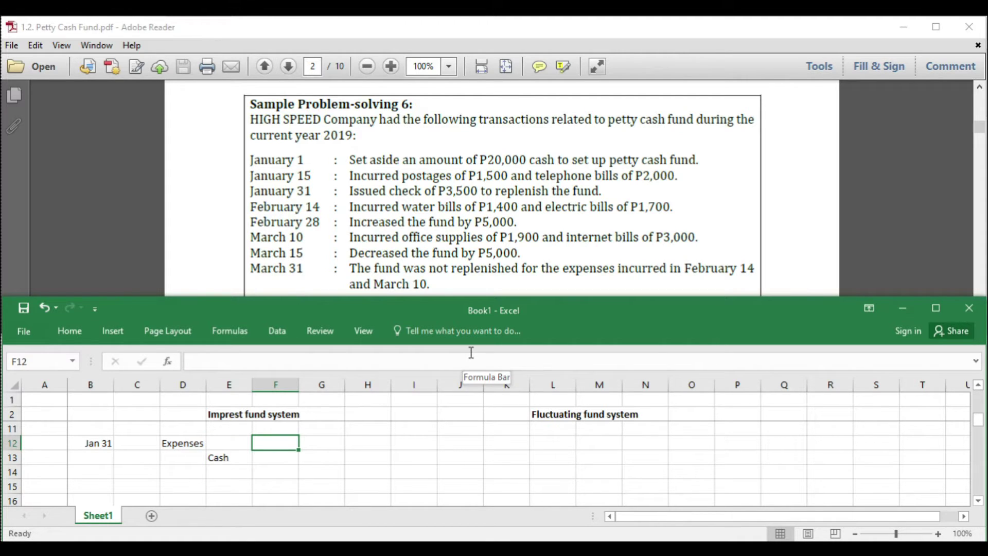
pyautogui.write('3,500')
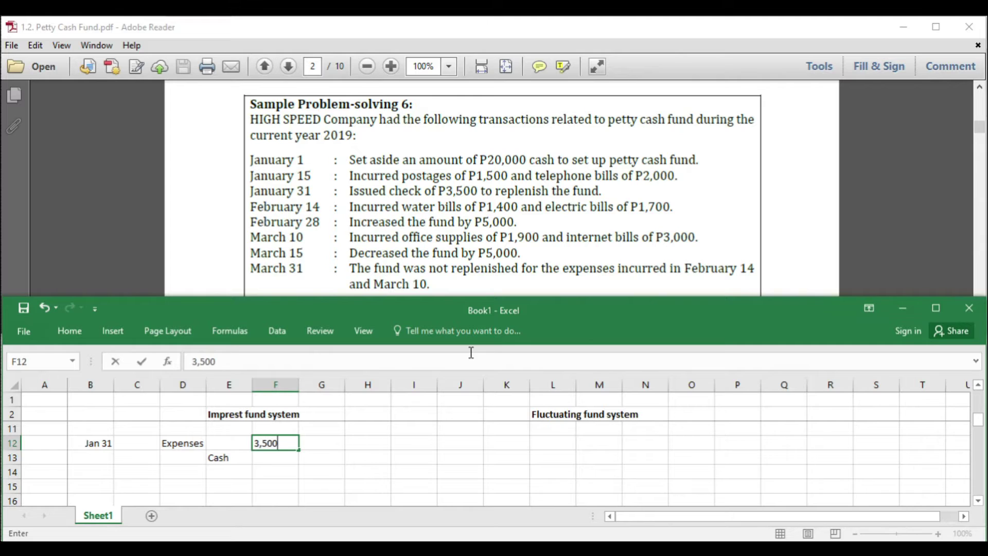
pyautogui.press('Return')
pyautogui.press('Right')
pyautogui.write('3,500')
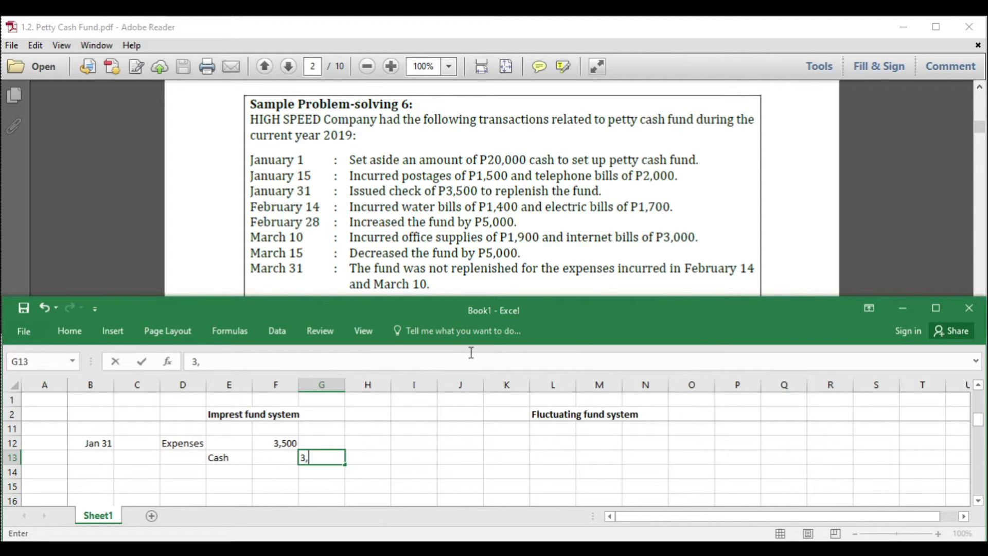
pyautogui.press('Return')
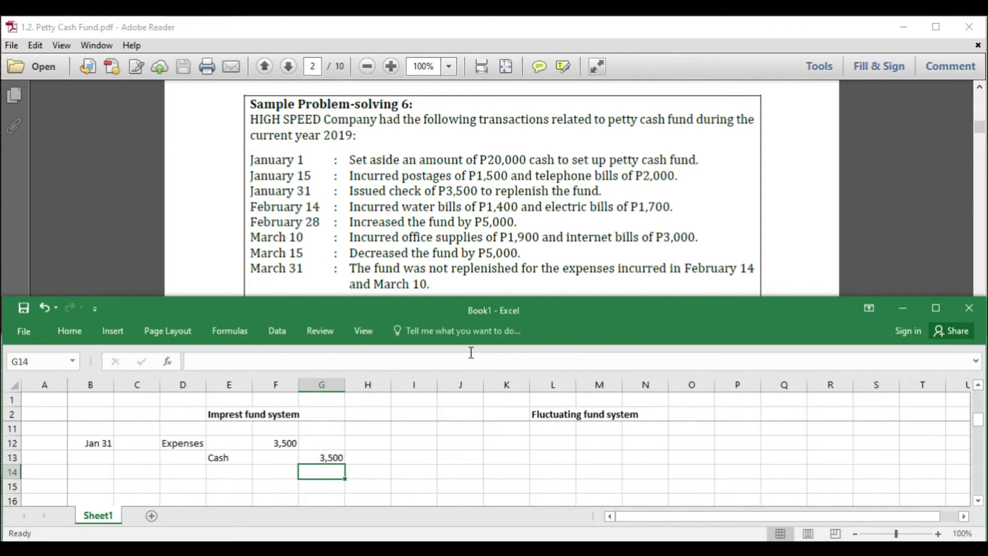
# Compare the Jan 31 imprest Expenses entry with the Jan 15 fluctuating fund entry and its PCF line.
pyautogui.press('Left')
pyautogui.press('Left')
pyautogui.press('Left')
pyautogui.press('Up')
pyautogui.press('Up')
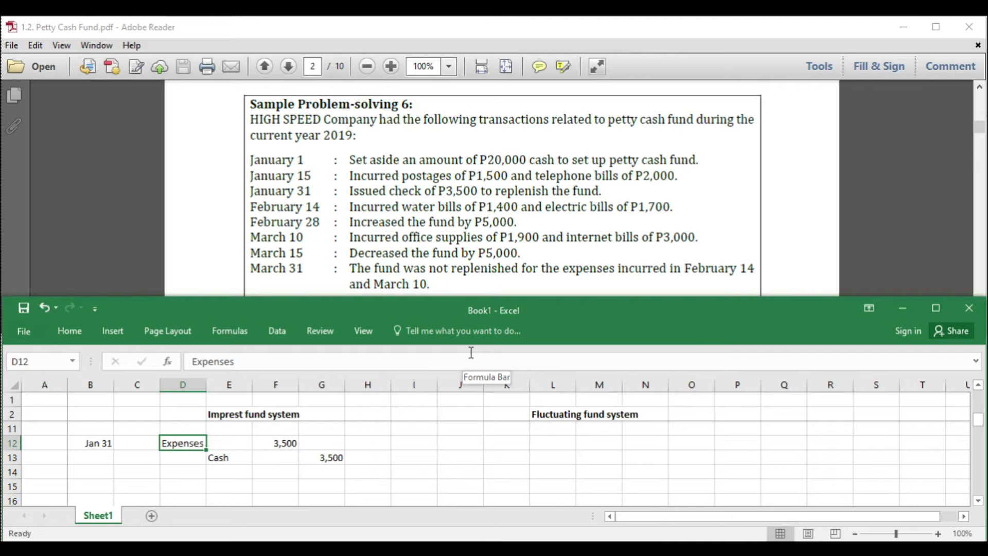
pyautogui.press('Right')
pyautogui.press('Right')
pyautogui.press('Right')
pyautogui.press('Right')
pyautogui.press('Right')
pyautogui.press('Right')
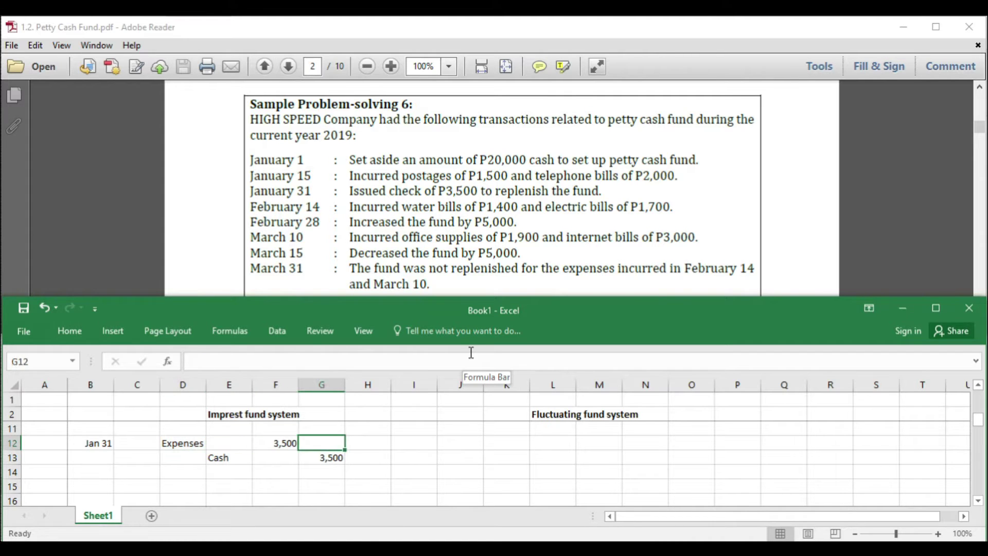
pyautogui.press('Up')
pyautogui.press('Up')
pyautogui.press('Up')
pyautogui.press('Up')
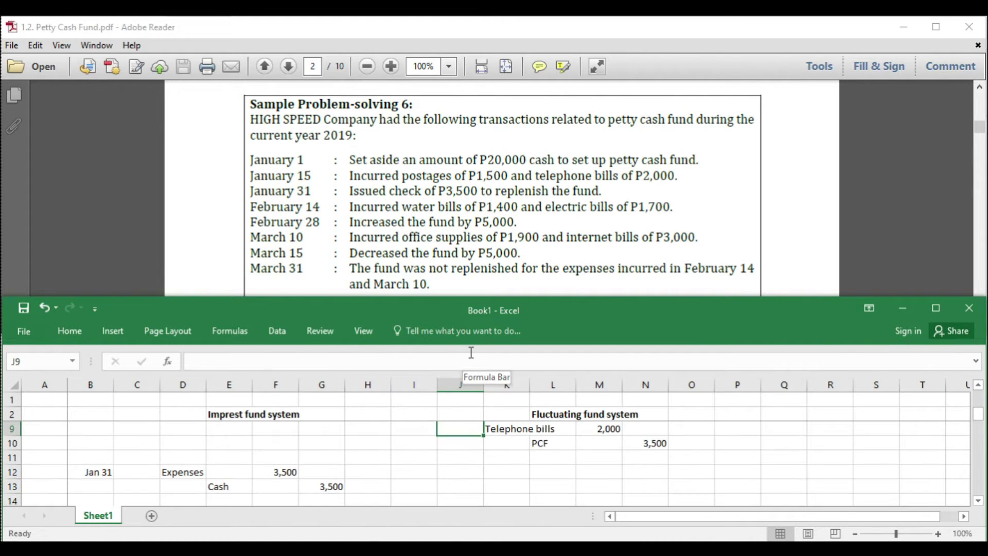
pyautogui.press('Up')
pyautogui.press('Down')
pyautogui.press('Down')
pyautogui.press('Down')
pyautogui.press('Right')
pyautogui.press('Right')
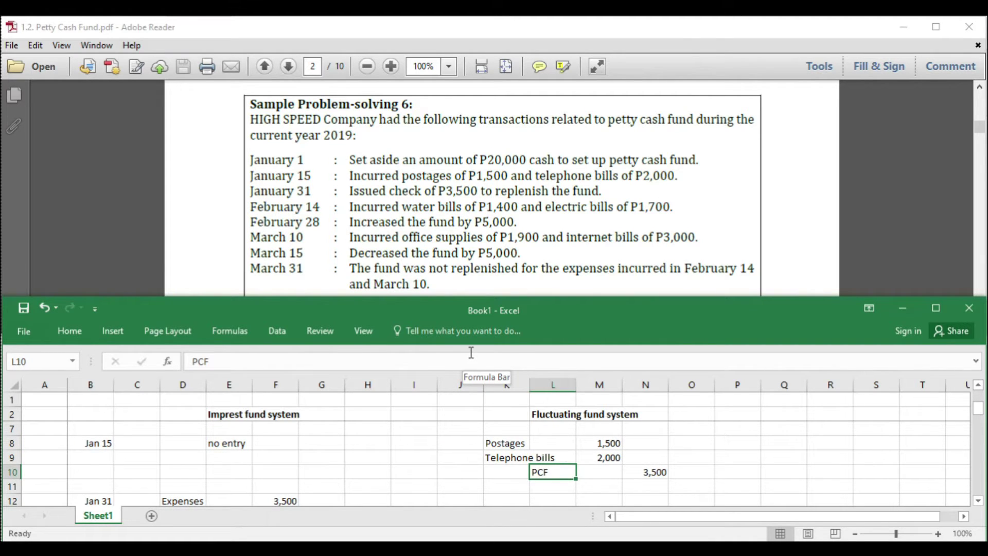
# Enter the Jan 31 accounts for the fluctuating fund system: PCF in K12 and Cash in L13.
pyautogui.press('Down')
pyautogui.press('Down')
pyautogui.press('Down')
pyautogui.press('Down')
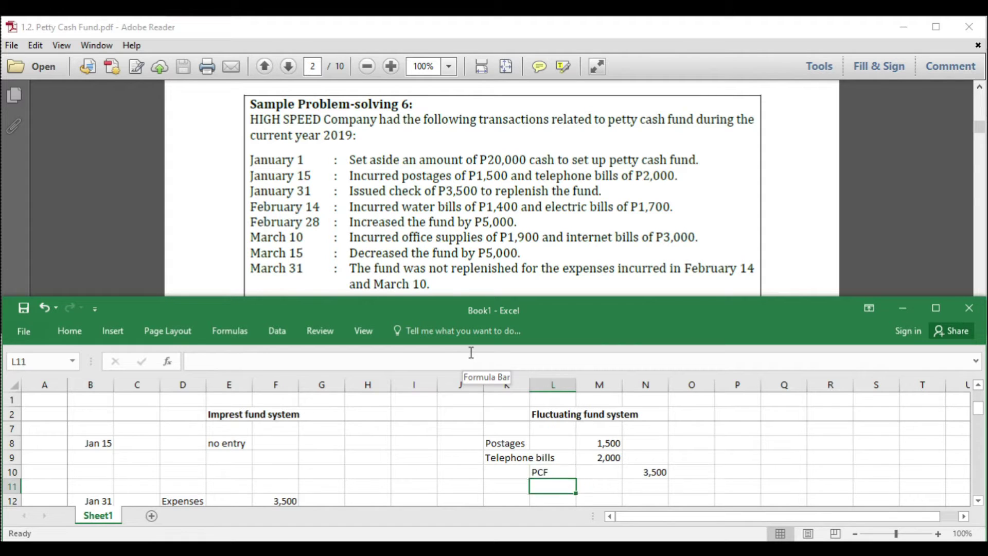
pyautogui.press('Up')
pyautogui.press('Up')
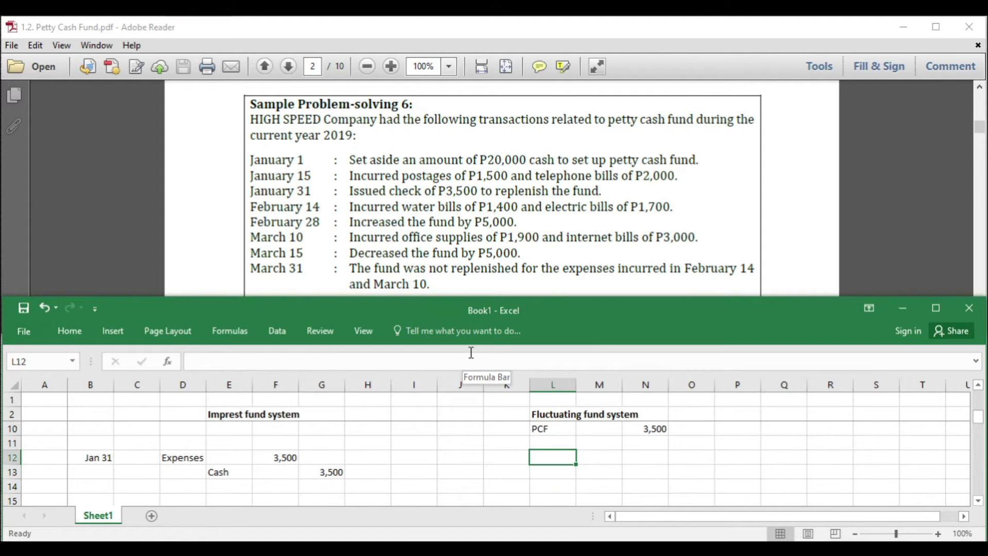
pyautogui.press('Left')
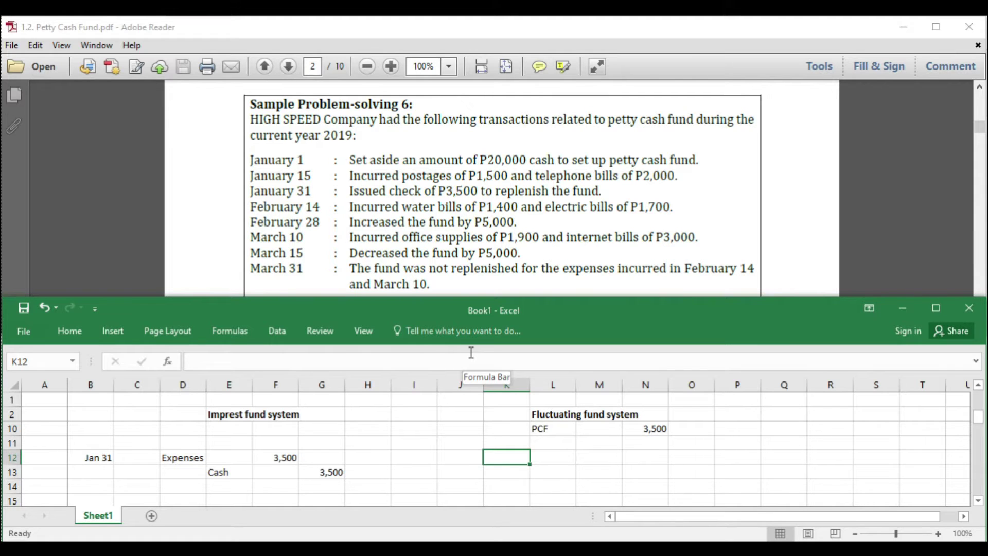
pyautogui.write('PCF')
pyautogui.press('Return')
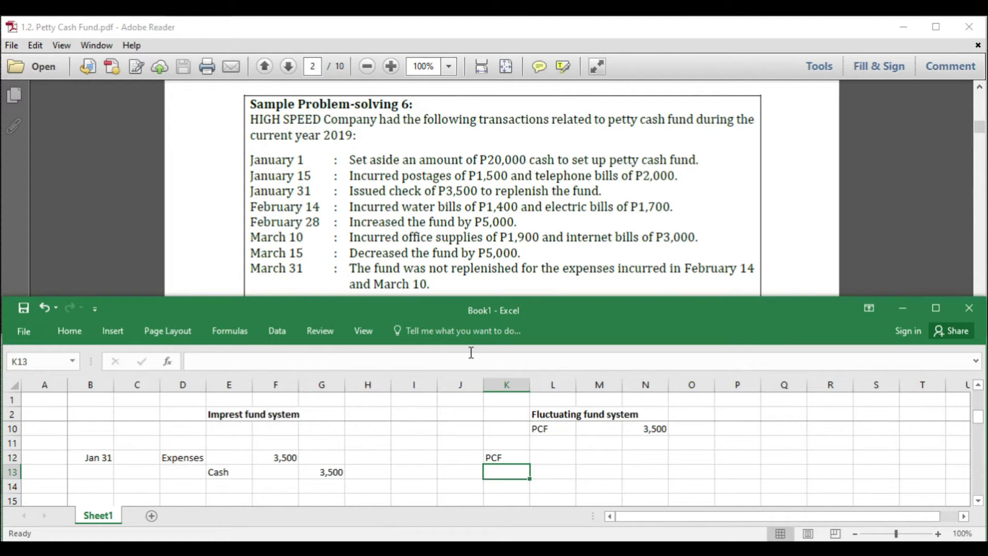
pyautogui.press('Right')
pyautogui.write('Cash')
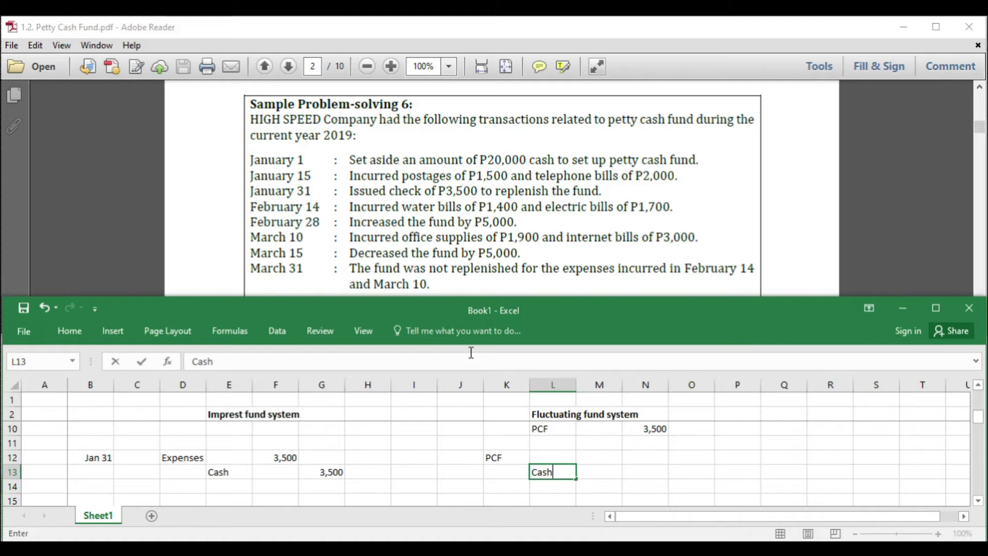
# Fill in the fluctuating Jan 31 amounts: 3,500 for PCF in M12 and 3,500 for Cash in N13.
pyautogui.press('Up')
pyautogui.press('Right')
pyautogui.press('Right')
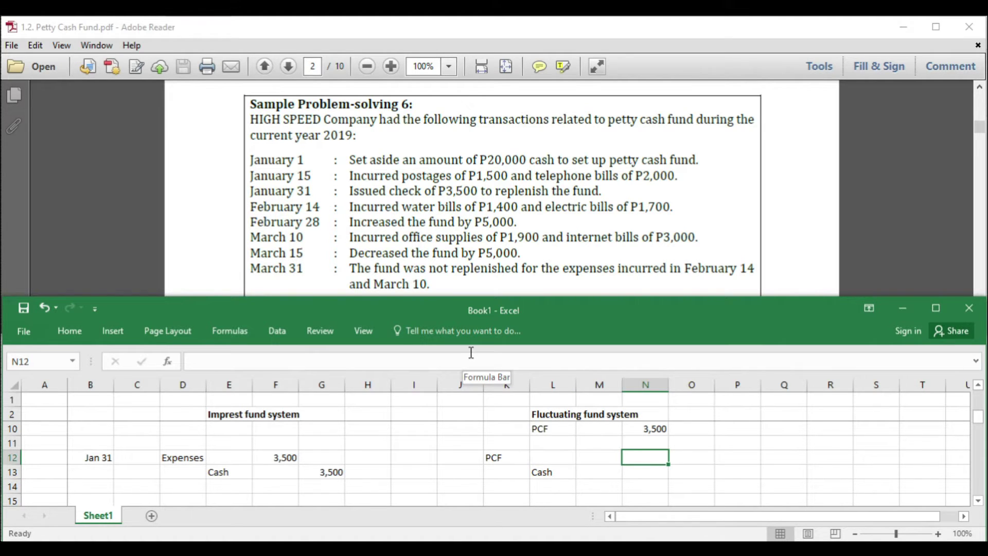
pyautogui.press('Left')
pyautogui.write('3,500')
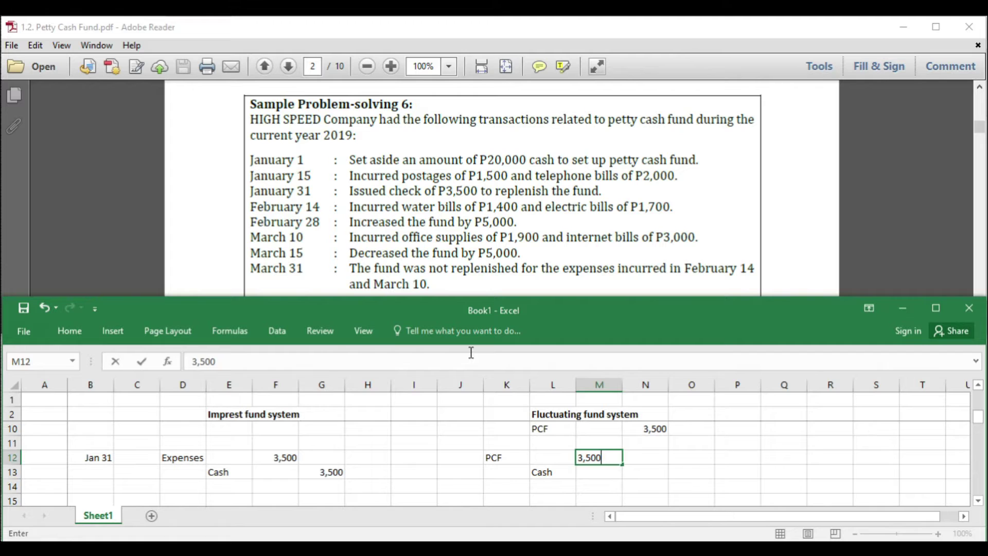
pyautogui.press('Return')
pyautogui.press('Right')
pyautogui.write('3,500')
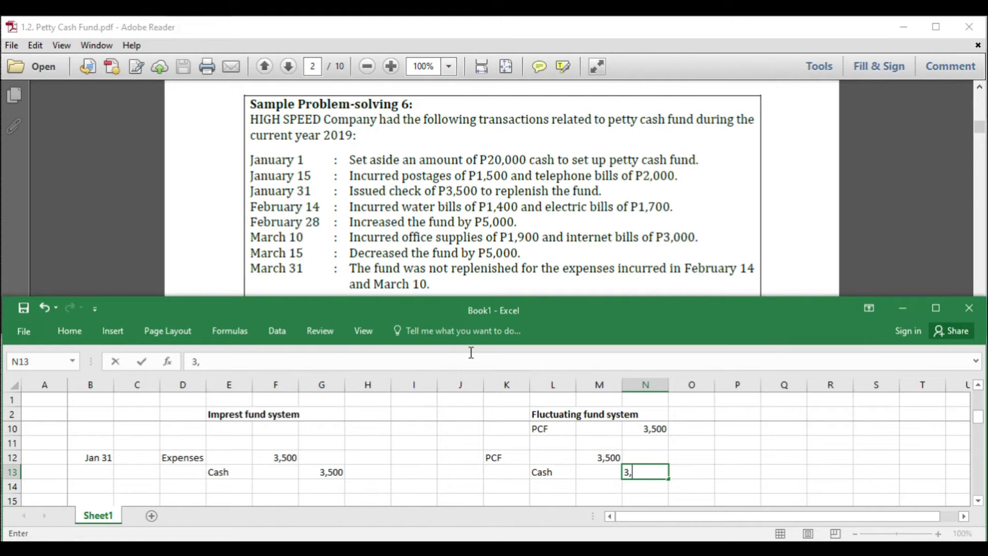
pyautogui.press('Return')
# Record "no entry" in D18 for Feb 14 under the imprest fund system.
pyautogui.press('Left')
pyautogui.press('Left')
pyautogui.press('Left')
pyautogui.press('Left')
pyautogui.press('Left')
pyautogui.press('Left')
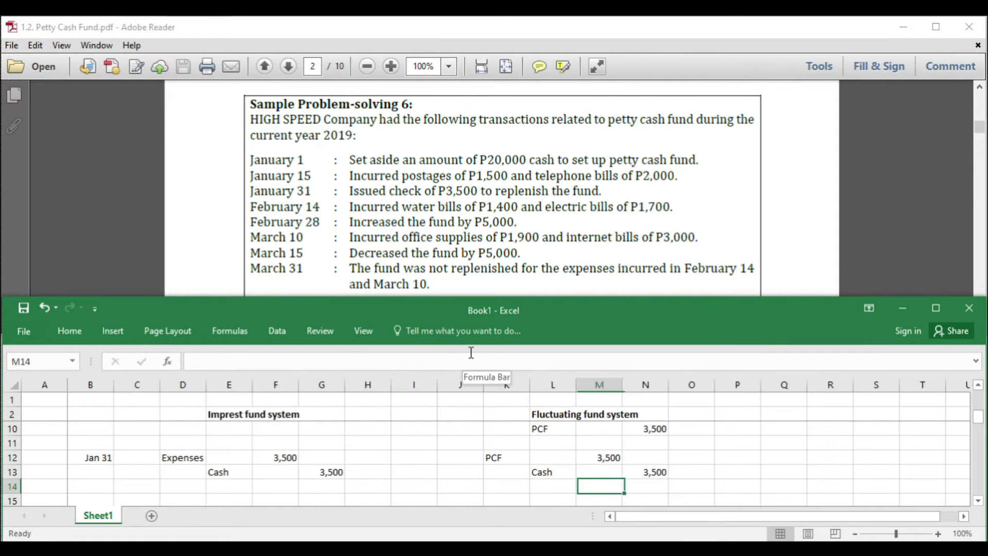
pyautogui.press('Left')
pyautogui.press('Left')
pyautogui.press('Left')
pyautogui.press('Left')
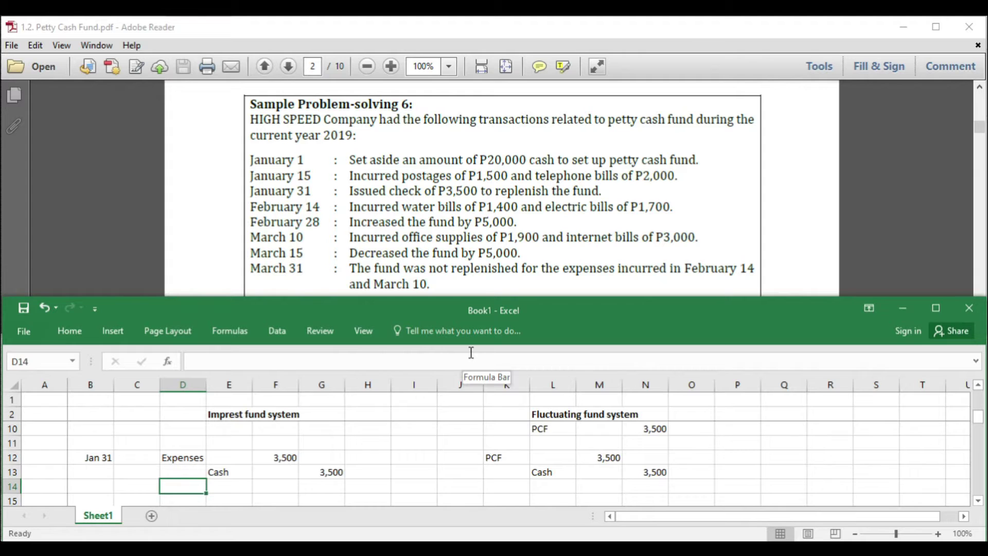
pyautogui.press('Down')
pyautogui.press('Down')
pyautogui.press('Down')
pyautogui.press('Down')
pyautogui.press('Down')
pyautogui.press('Down')
pyautogui.press('Down')
pyautogui.press('Down')
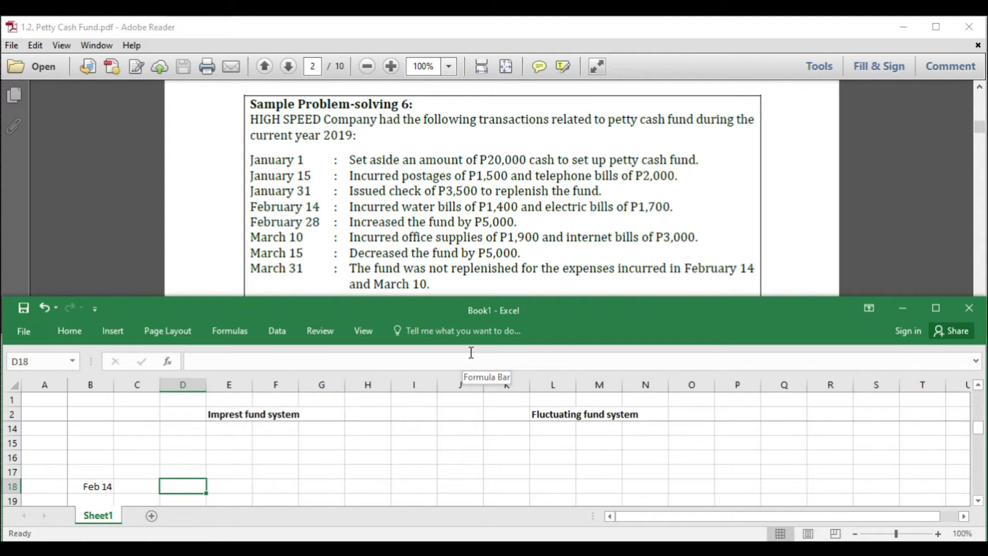
pyautogui.press('Up')
pyautogui.press('Up')
pyautogui.press('Up')
pyautogui.press('Up')
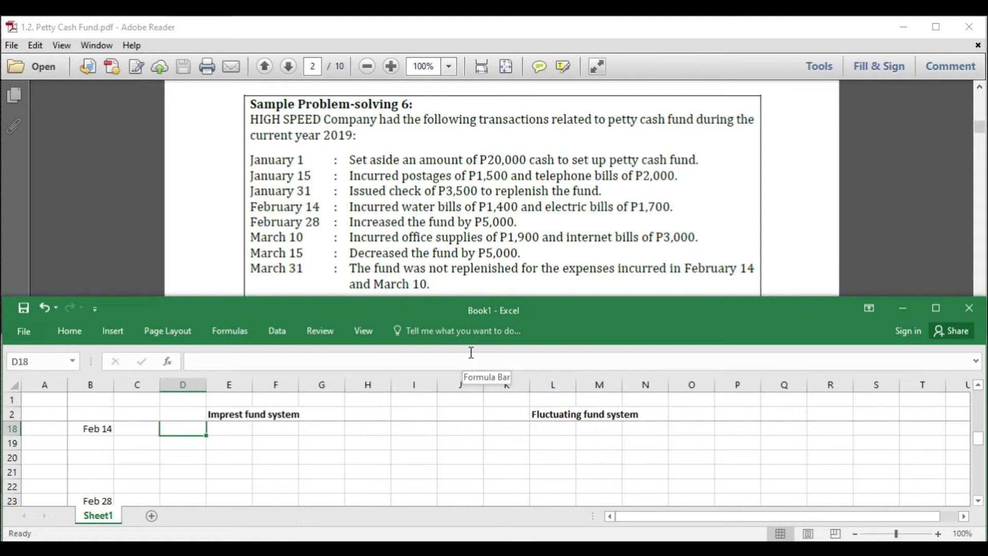
pyautogui.write('No')
pyautogui.press('BackSpace')
pyautogui.press('BackSpace')
pyautogui.write('no entry')
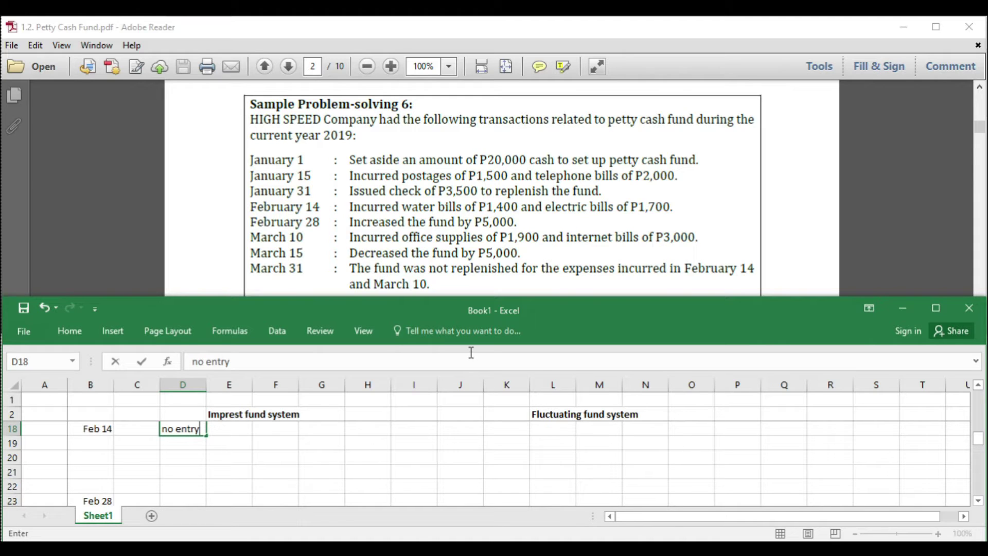
pyautogui.hotkey('ctrl', 'Return')
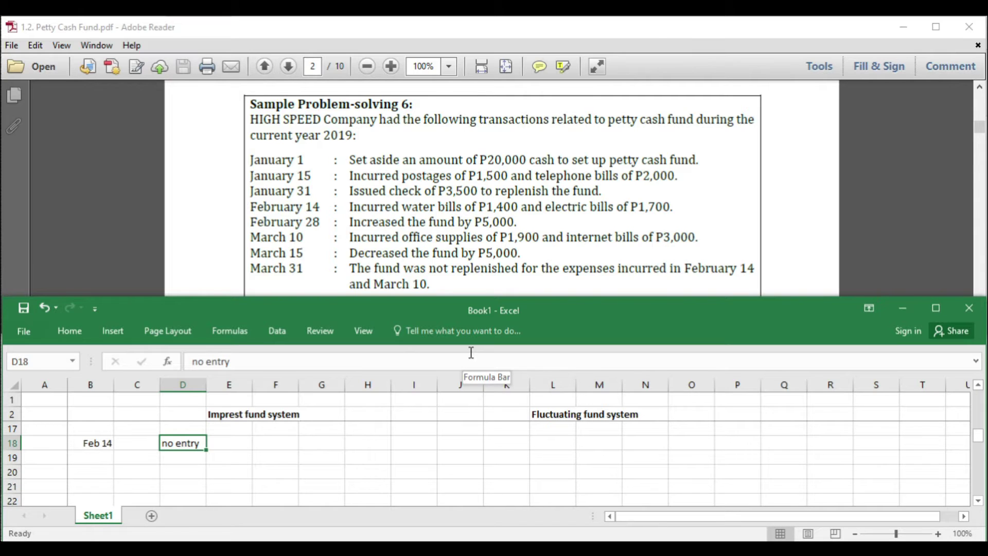
# Enter the Feb 14 expense accounts for the fluctuating fund system: Water bills in K18 and Electric bills in K19.
pyautogui.press('Right')
pyautogui.press('Right')
pyautogui.press('Right')
pyautogui.press('Right')
pyautogui.press('Right')
pyautogui.press('Right')
pyautogui.press('Right')
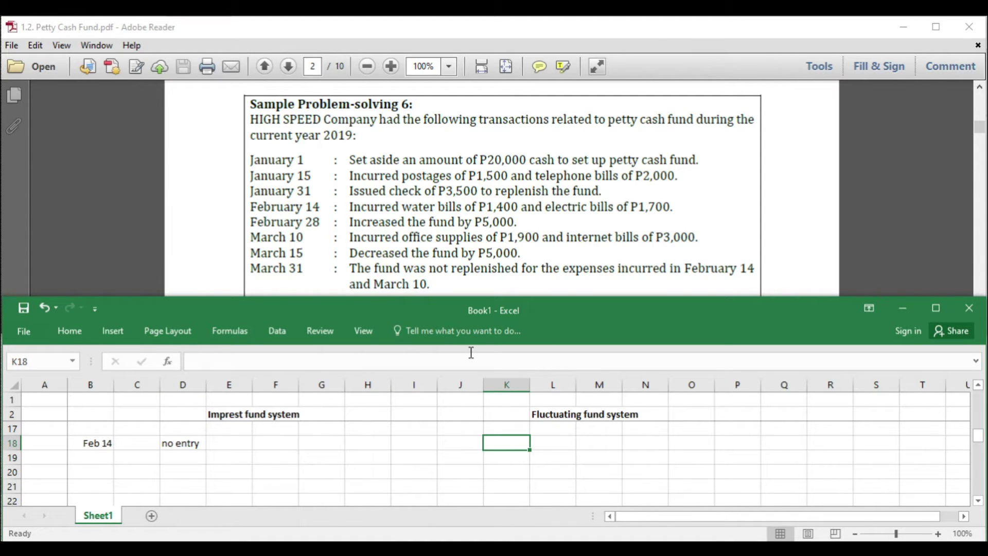
pyautogui.write('Wate')
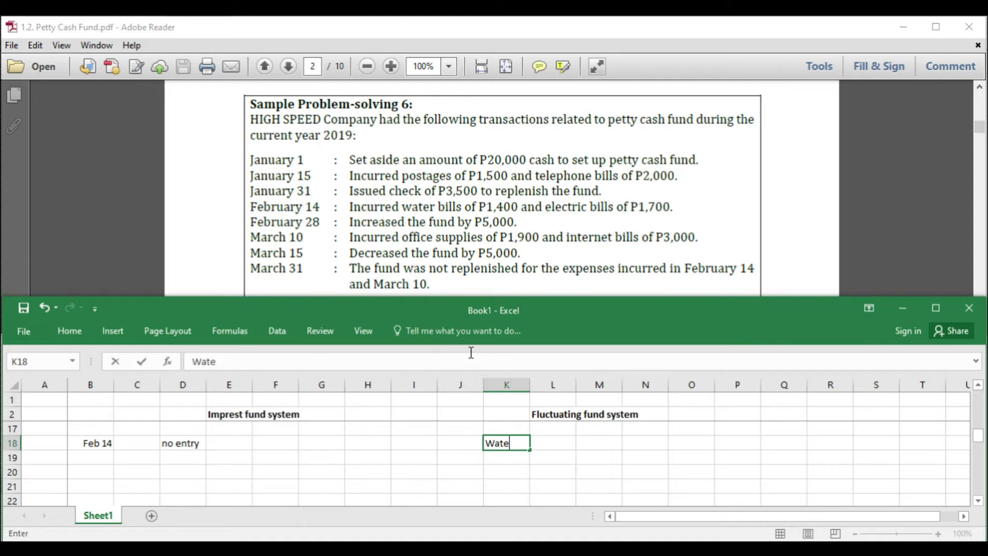
pyautogui.write('r bills')
pyautogui.press('Return')
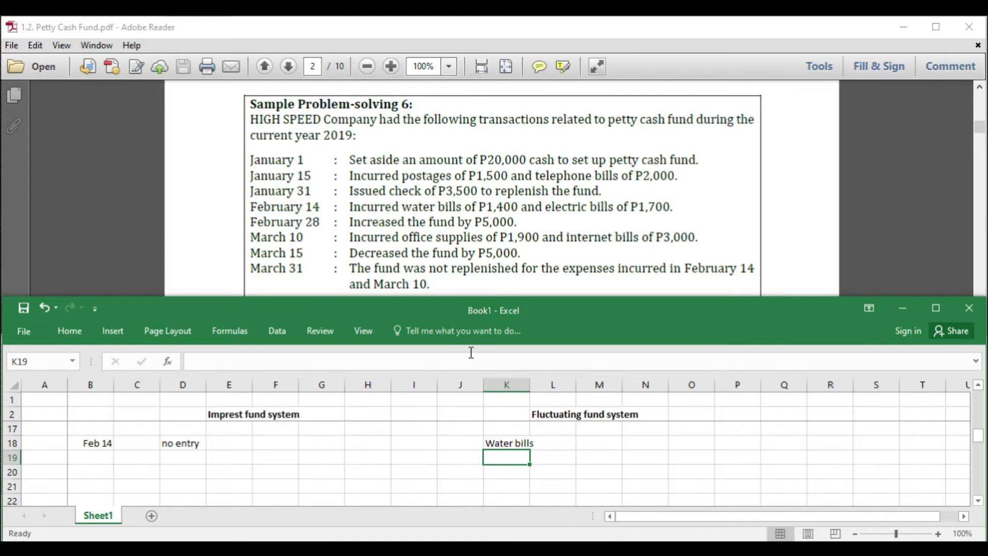
pyautogui.write('E')
pyautogui.write('lec')
pyautogui.write('tric b')
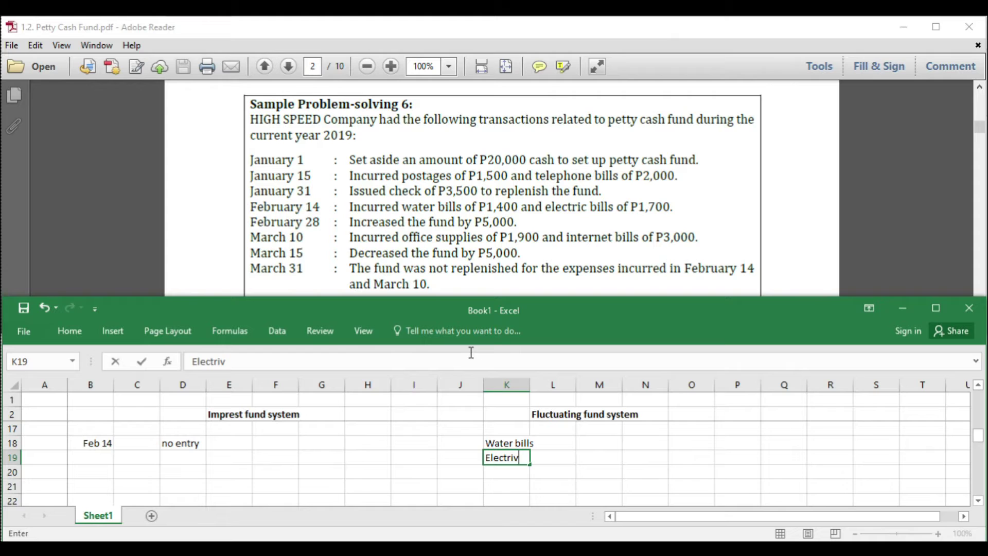
pyautogui.write('ills')
pyautogui.press('Return')
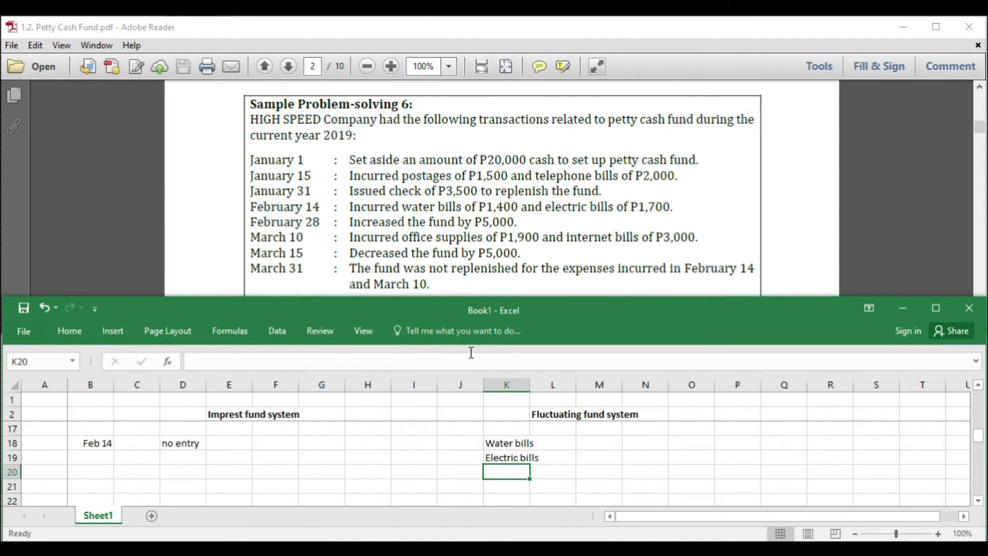
# Complete the Feb 14 fluctuating entry: PCF in L20, debits of 1,400 in M18 and 1,700 in M19, and a 3,100 credit in N20.
pyautogui.press('Right')
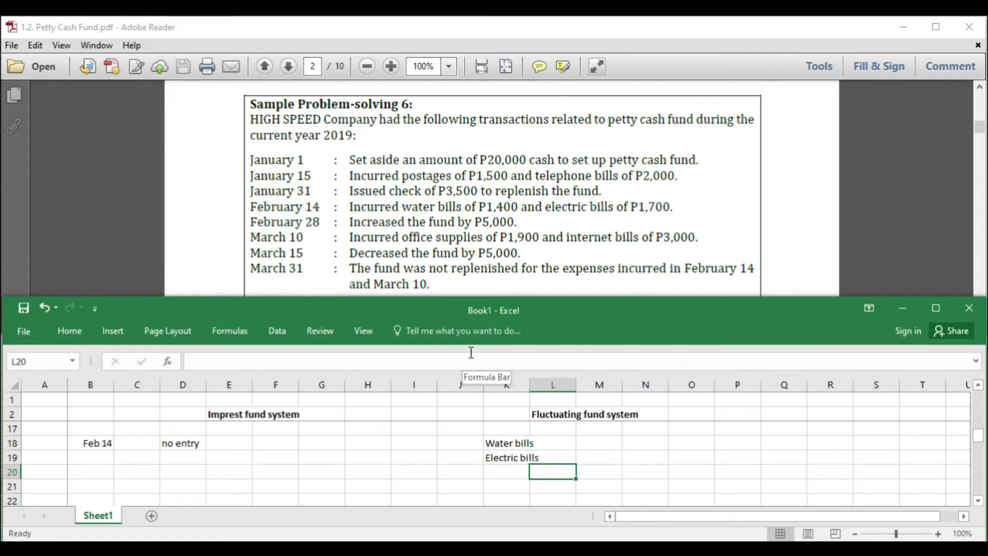
pyautogui.write('PCF')
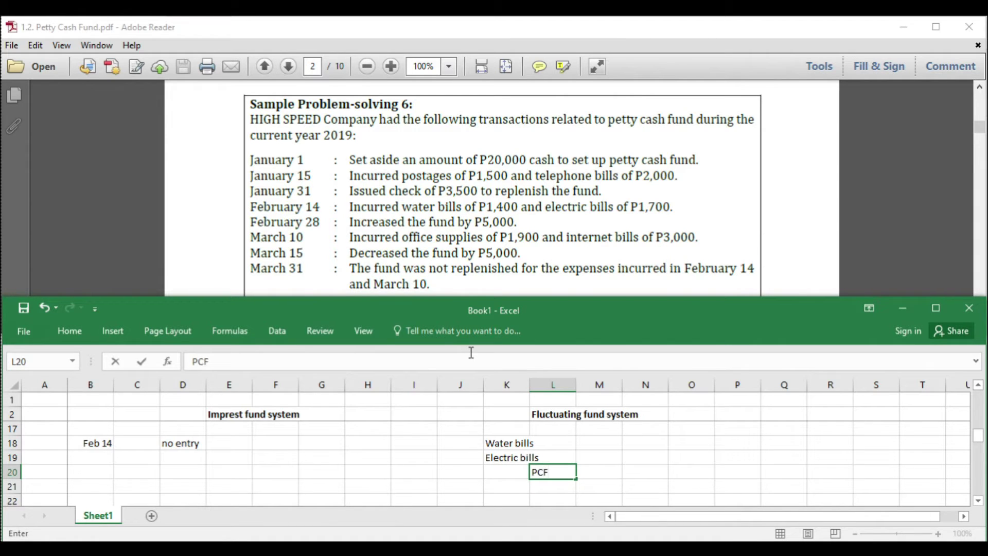
pyautogui.press('Up')
pyautogui.press('Up')
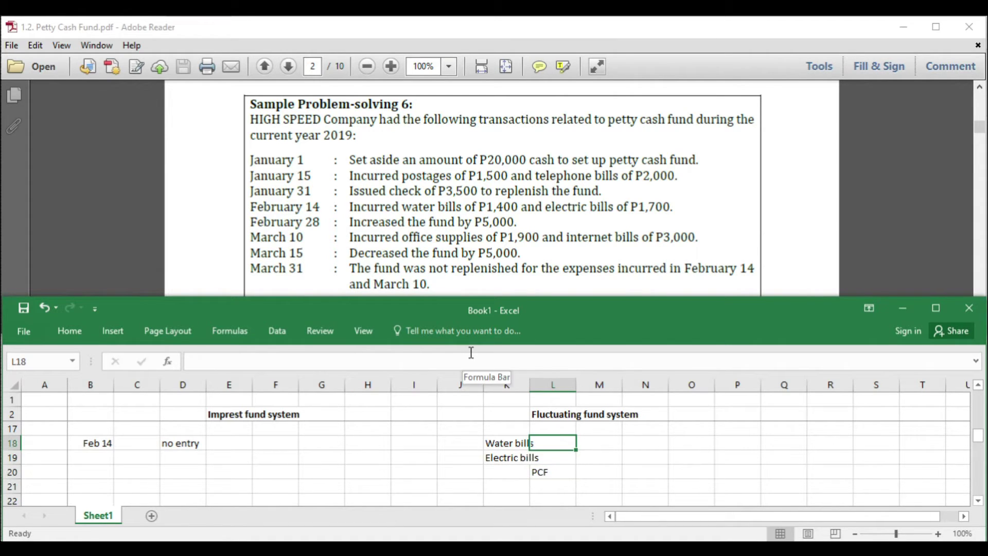
pyautogui.press('Right')
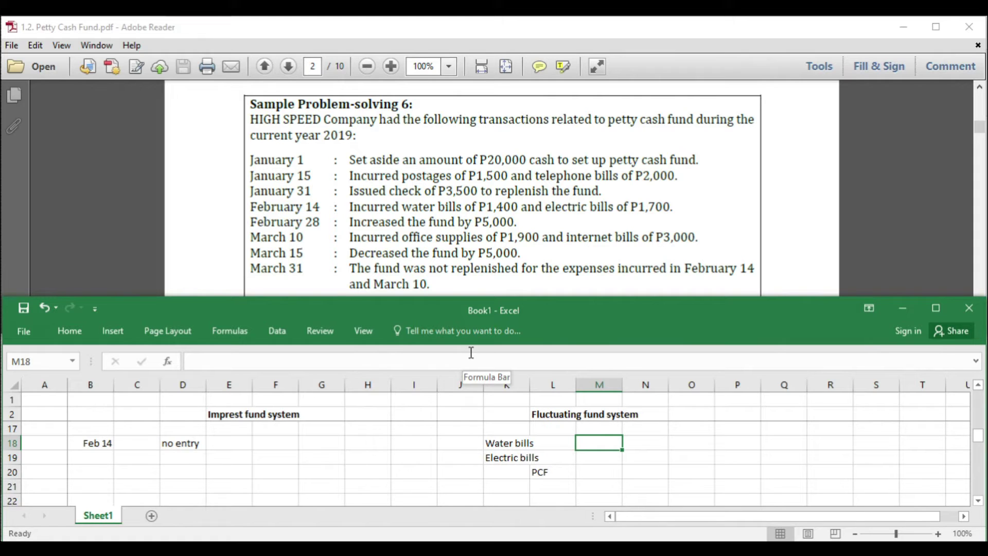
pyautogui.write('1,400')
pyautogui.press('Return')
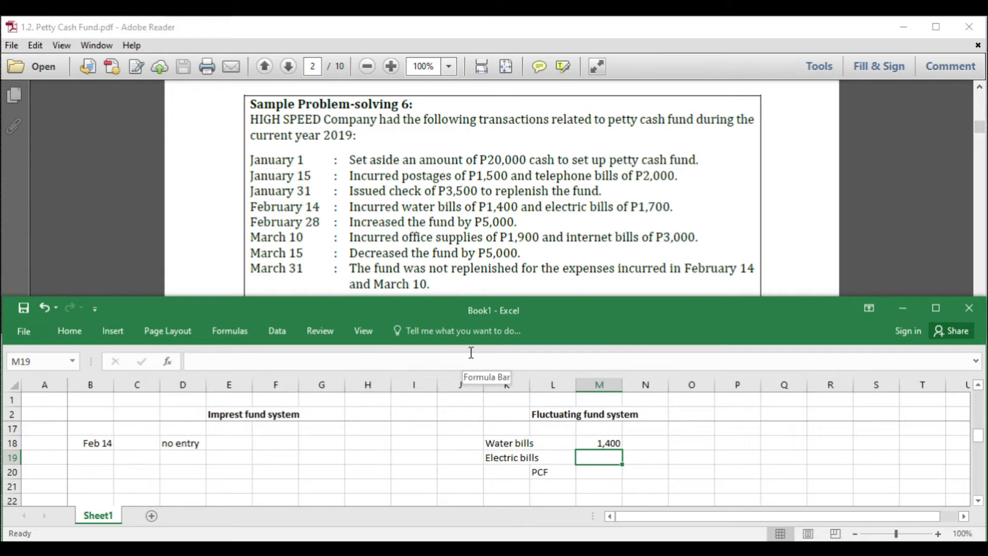
pyautogui.write('1,700')
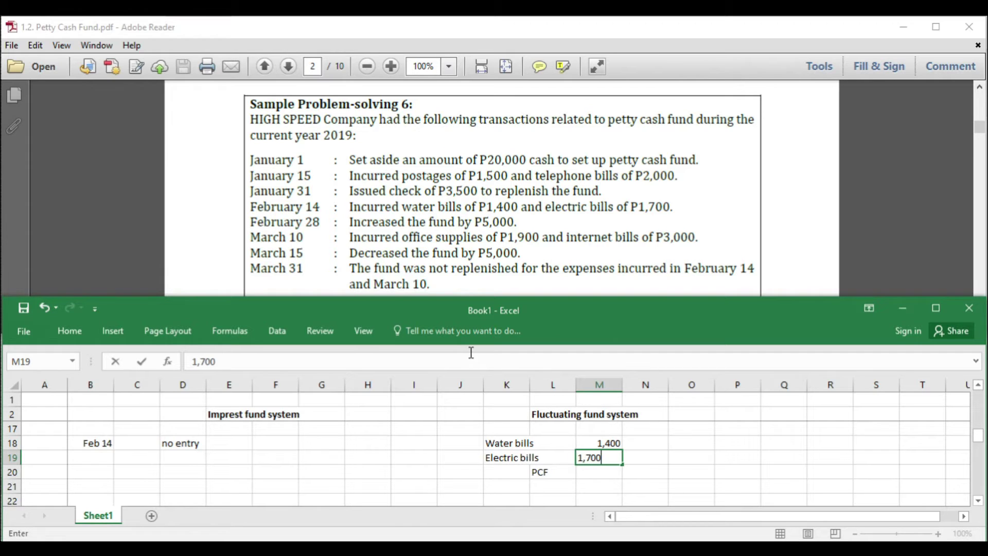
pyautogui.press('Return')
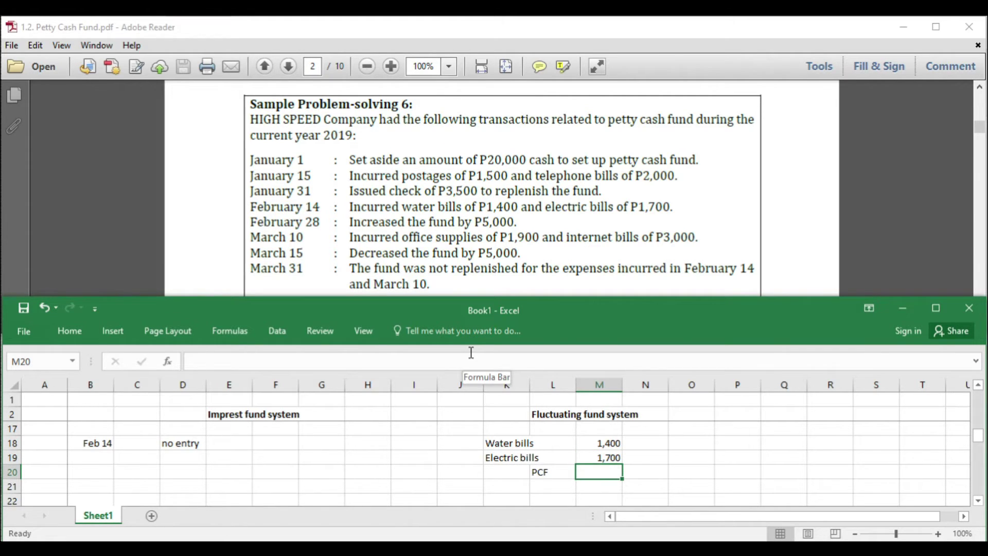
pyautogui.press('Right')
pyautogui.write('3,100')
pyautogui.press('Return')
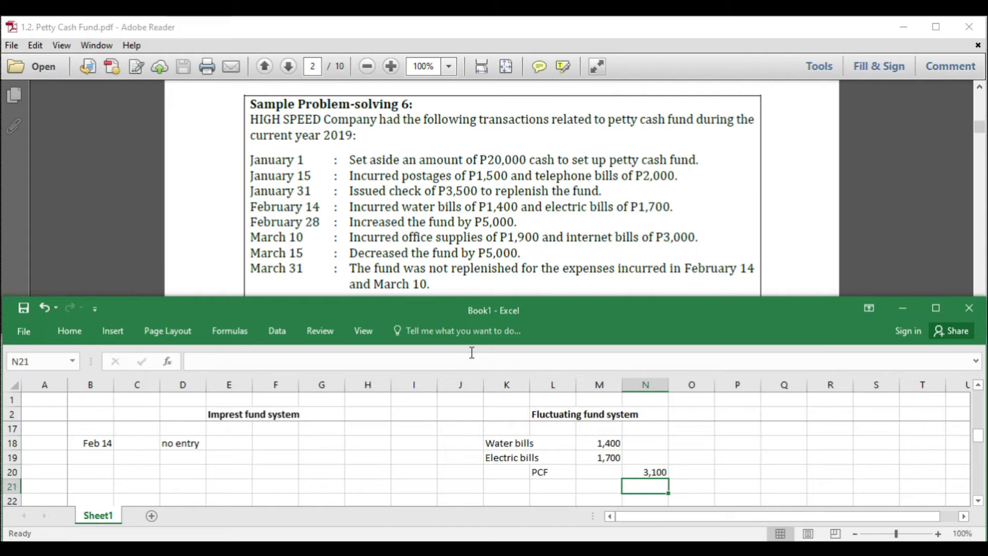
# Enter the date Feb 28 in B23 for the fund increase transaction.
pyautogui.press('Left')
pyautogui.press('Left')
pyautogui.press('Left')
pyautogui.press('Left')
pyautogui.press('Left')
pyautogui.press('Left')
pyautogui.press('Left')
pyautogui.press('Left')
pyautogui.press('Left')
pyautogui.press('Left')
pyautogui.press('Left')
pyautogui.press('Left')
pyautogui.press('Left')
pyautogui.press('Right')
pyautogui.press('Right')
pyautogui.press('Right')
pyautogui.press('Down')
pyautogui.press('Down')
pyautogui.press('Left')
pyautogui.press('Left')
pyautogui.write('Feb 28')
pyautogui.press('Return')
# Enter the Feb 28 accounts for the imprest fund system: PCF in D23 and Cash in E24.
pyautogui.press('Right')
pyautogui.press('Right')
pyautogui.scroll(-1, 471, 352)
pyautogui.press('Up')
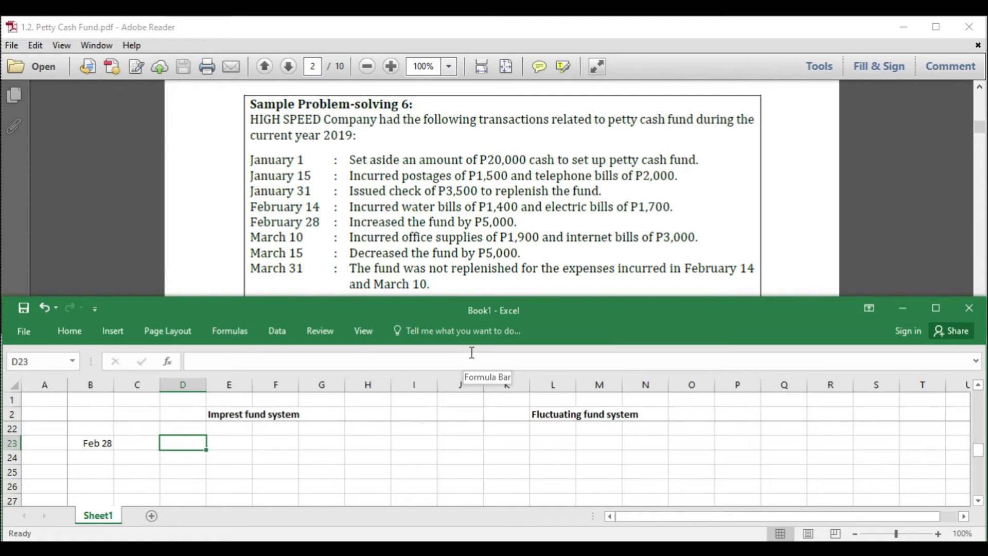
pyautogui.write('PCF')
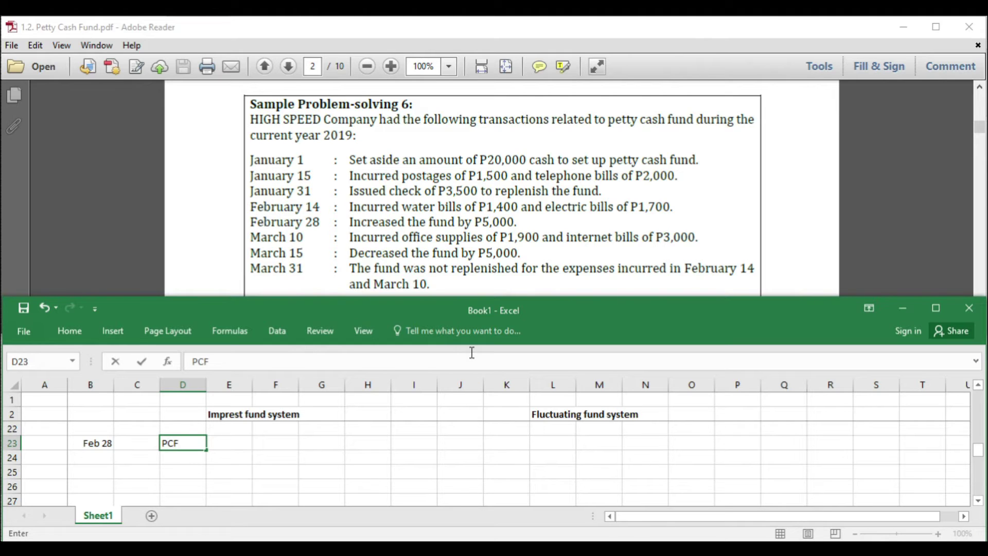
pyautogui.press('Return')
pyautogui.press('Right')
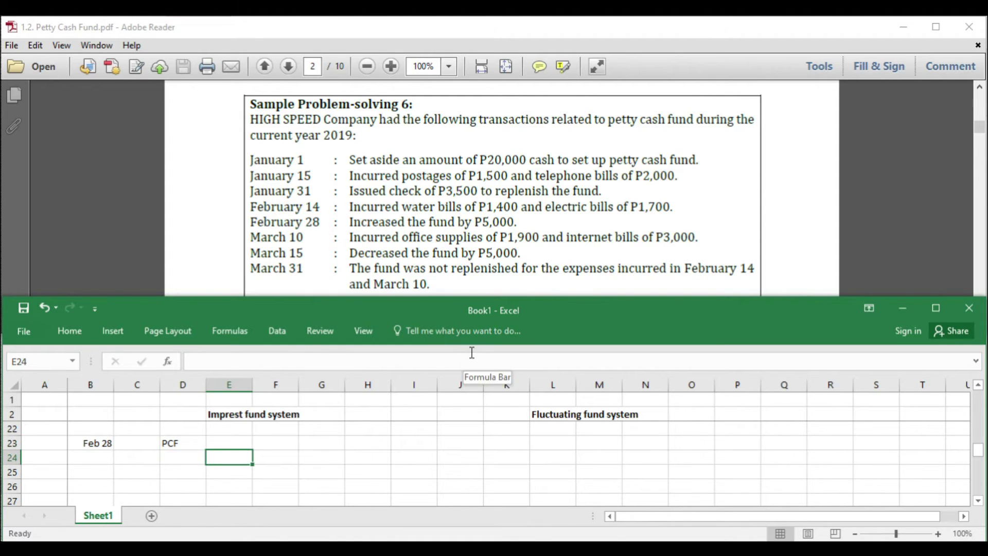
pyautogui.write('Cash')
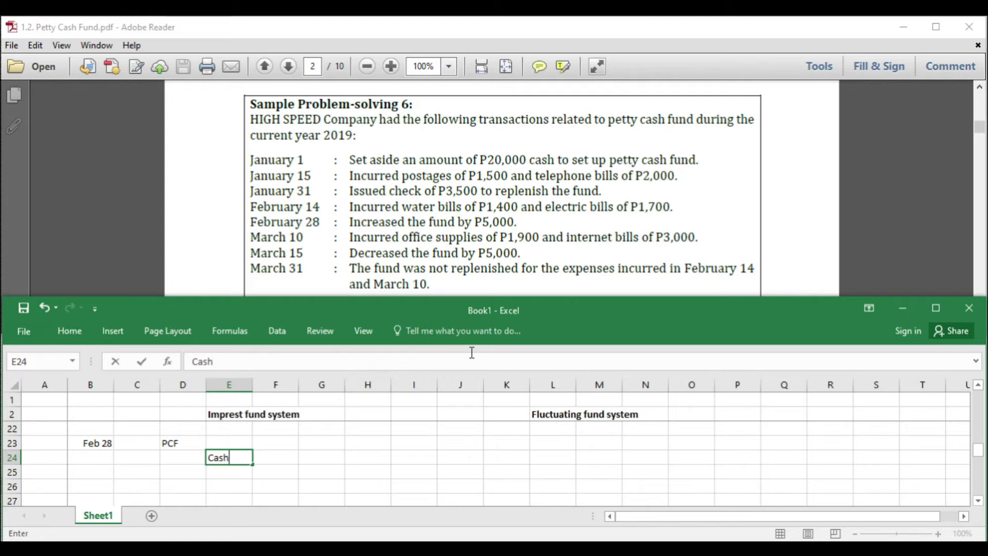
# Fill in the imprest Feb 28 amounts: 5,000 for PCF in F23 and 5,000 for Cash in G24.
pyautogui.press('Up')
pyautogui.press('Right')
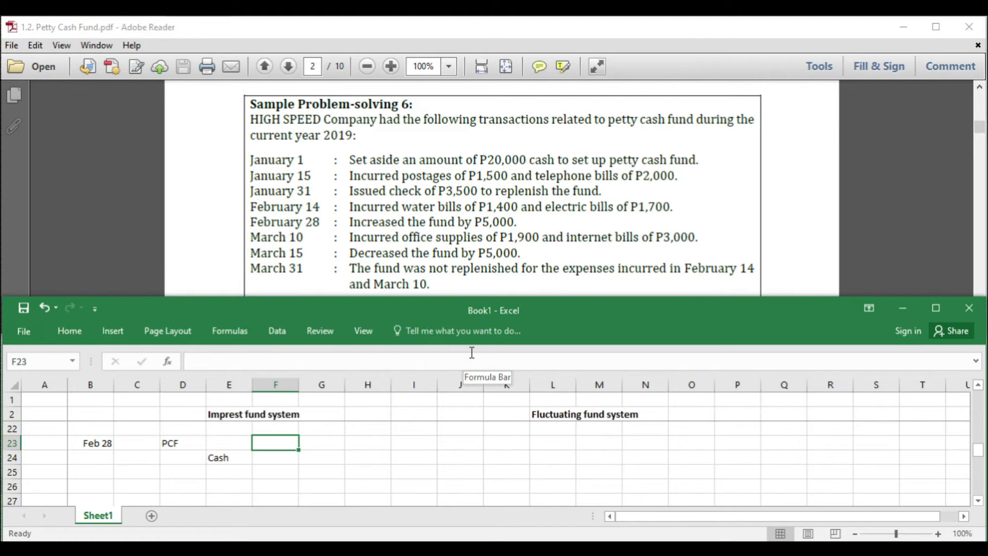
pyautogui.write('5,000')
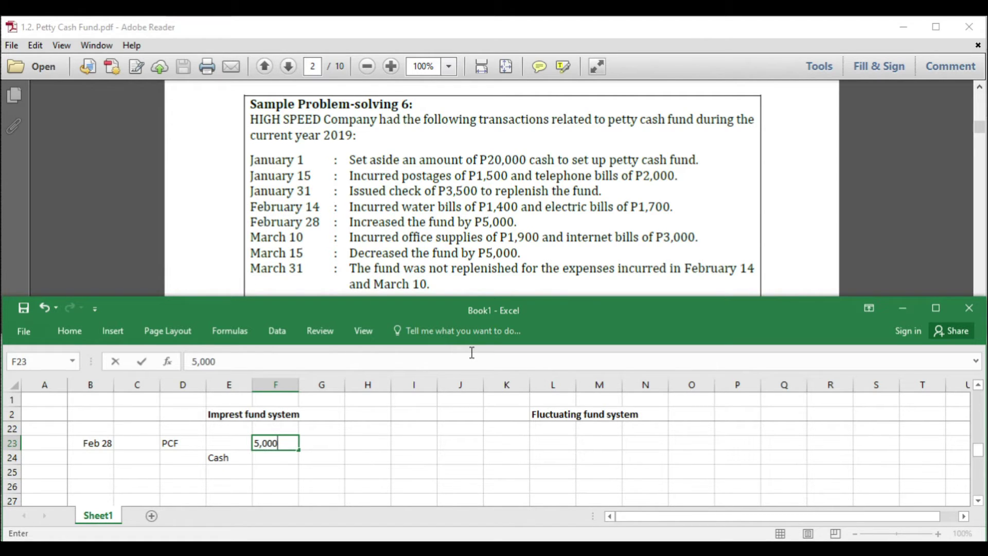
pyautogui.press('Return')
pyautogui.press('Right')
pyautogui.write('5,000')
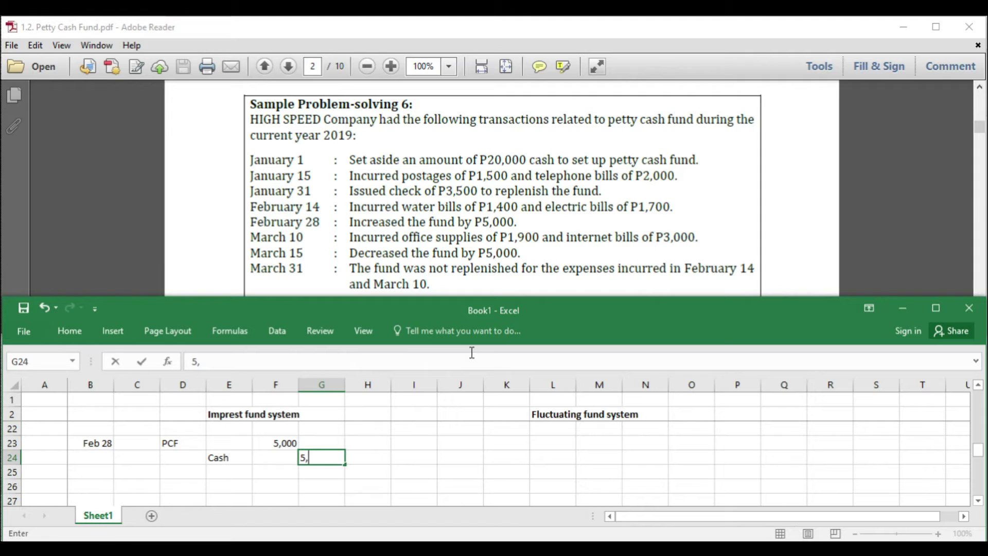
# Enter the Feb 28 accounts for the fluctuating fund system: PCF in K23 and Cash in L24.
pyautogui.press('Right')
pyautogui.press('Right')
pyautogui.press('Right')
pyautogui.press('Right')
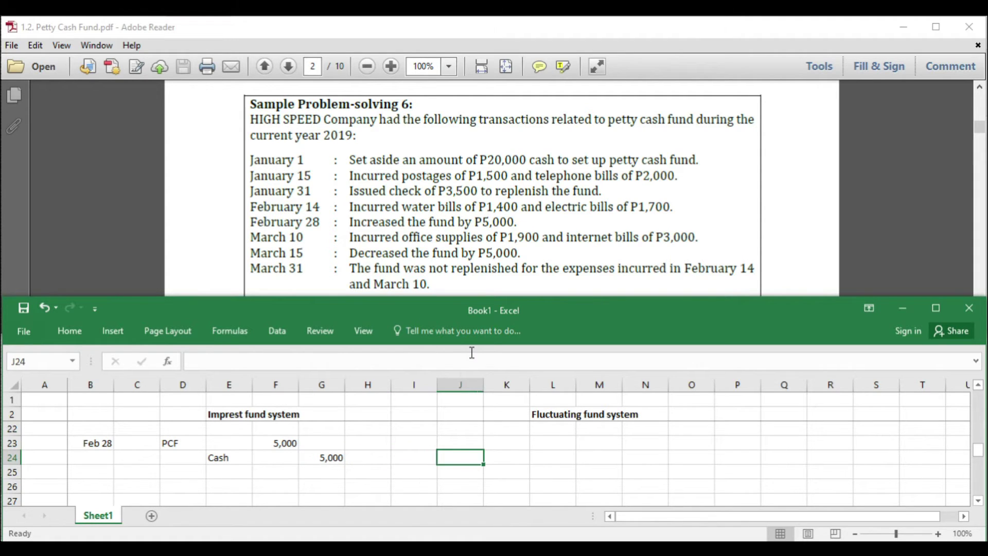
pyautogui.press('Up')
pyautogui.write('PCF')
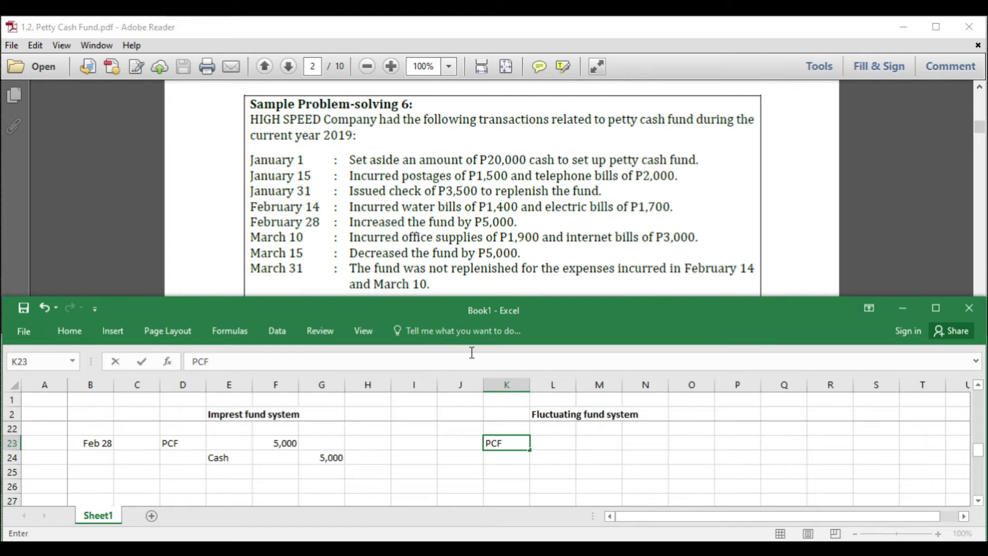
pyautogui.press('Return')
pyautogui.press('Right')
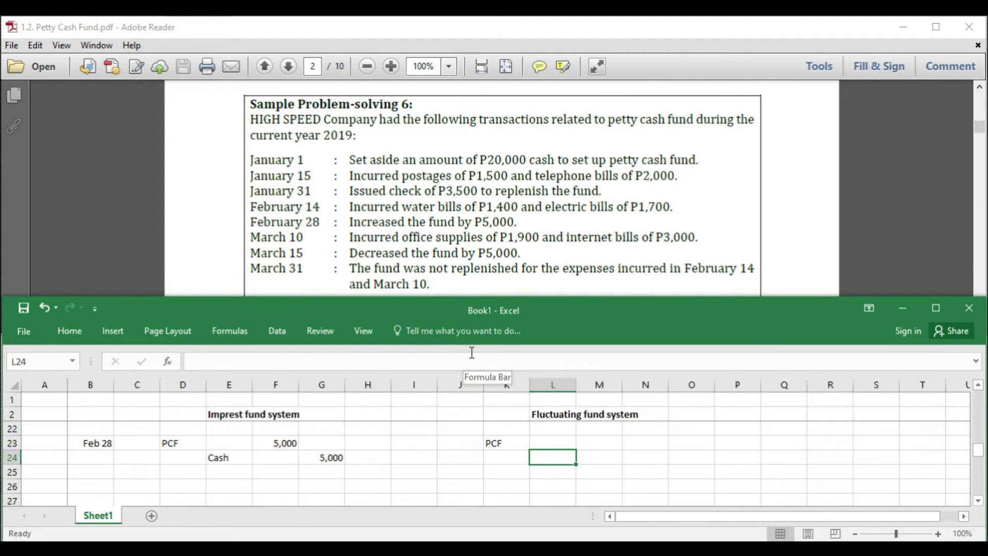
pyautogui.write('Cash')
# Fill in the fluctuating Feb 28 amounts: 5,000 for PCF in M23 and 5,000 for Cash in N24.
pyautogui.press('Up')
pyautogui.press('Right')
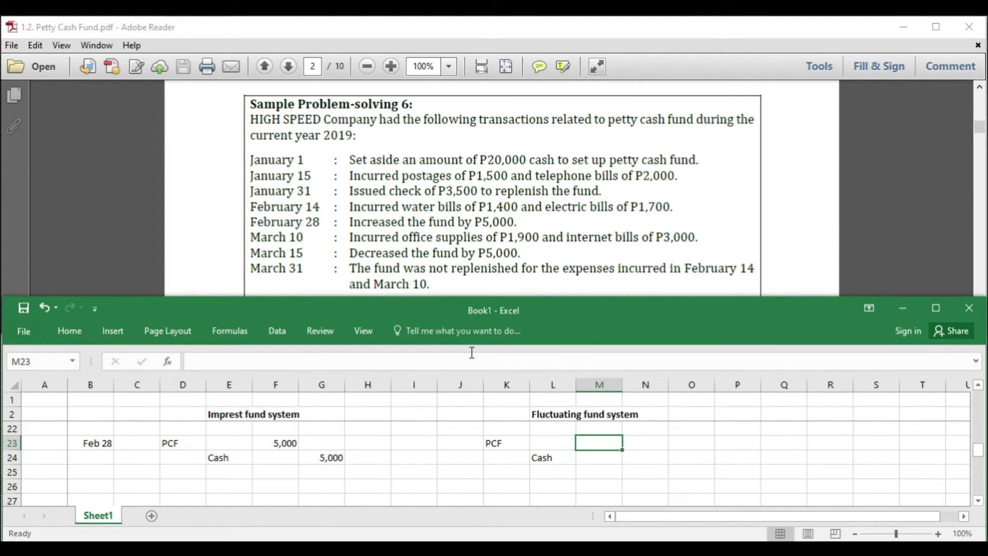
pyautogui.write('5,000')
pyautogui.press('Return')
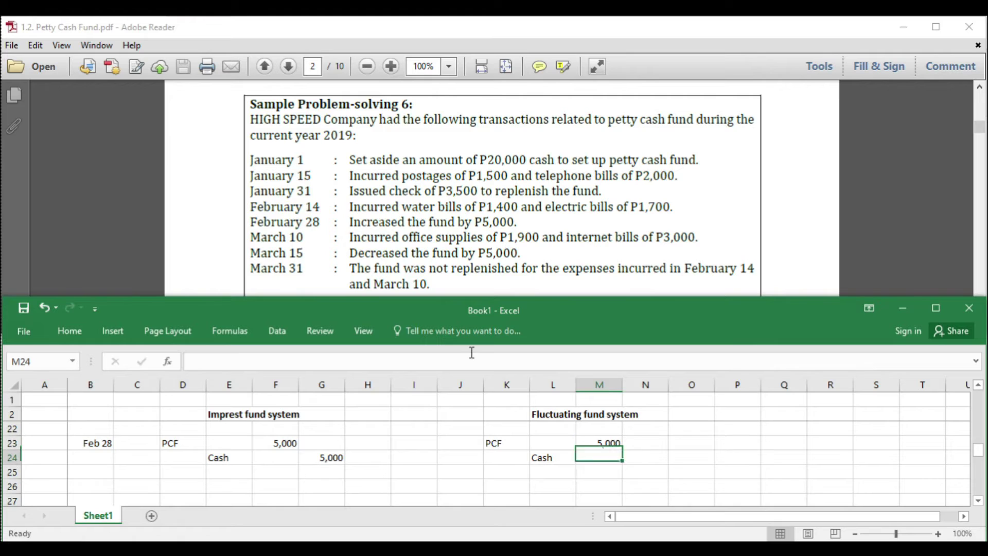
pyautogui.press('Right')
pyautogui.write('5,000')
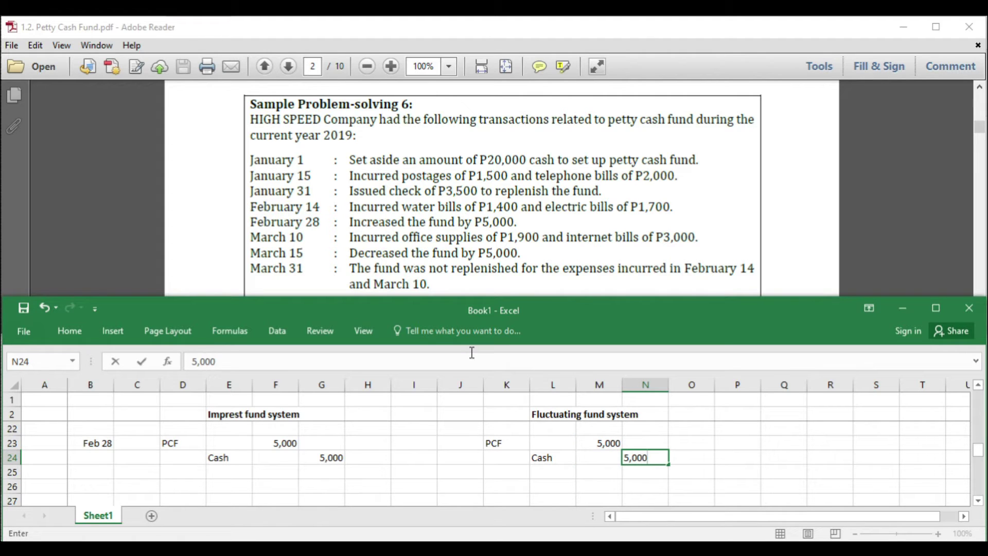
pyautogui.press('Return')
# Record "no entry" in D29 for Mar 10 under the imprest fund system.
pyautogui.press('Left')
pyautogui.press('Left')
pyautogui.press('Left')
pyautogui.press('Left')
pyautogui.press('Left')
pyautogui.press('Left')
pyautogui.press('Left')
pyautogui.press('Left')
pyautogui.press('Left')
pyautogui.press('Left')
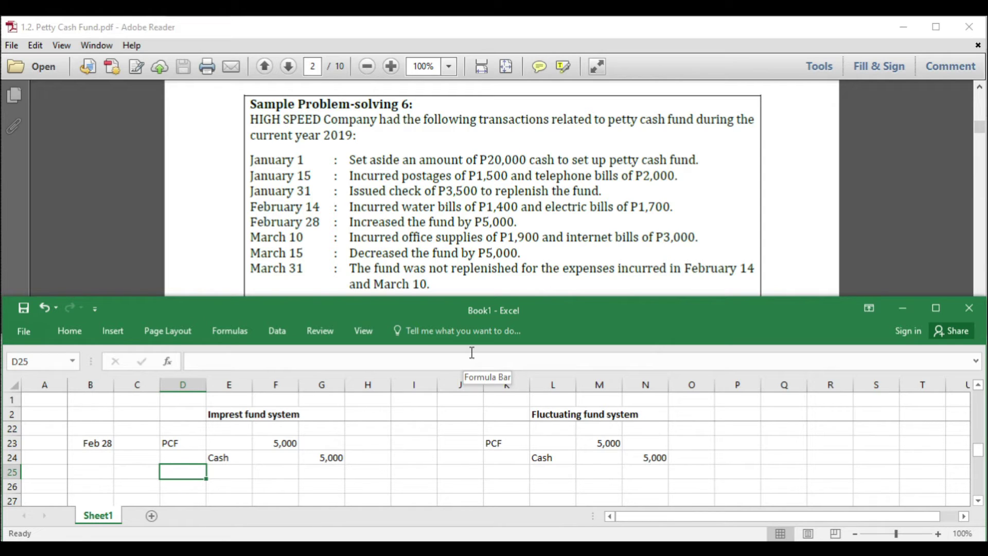
pyautogui.press('Down')
pyautogui.press('Down')
pyautogui.press('Down')
pyautogui.press('Down')
pyautogui.press('Down')
pyautogui.press('Down')
pyautogui.press('Down')
pyautogui.press('Up')
pyautogui.press('Up')
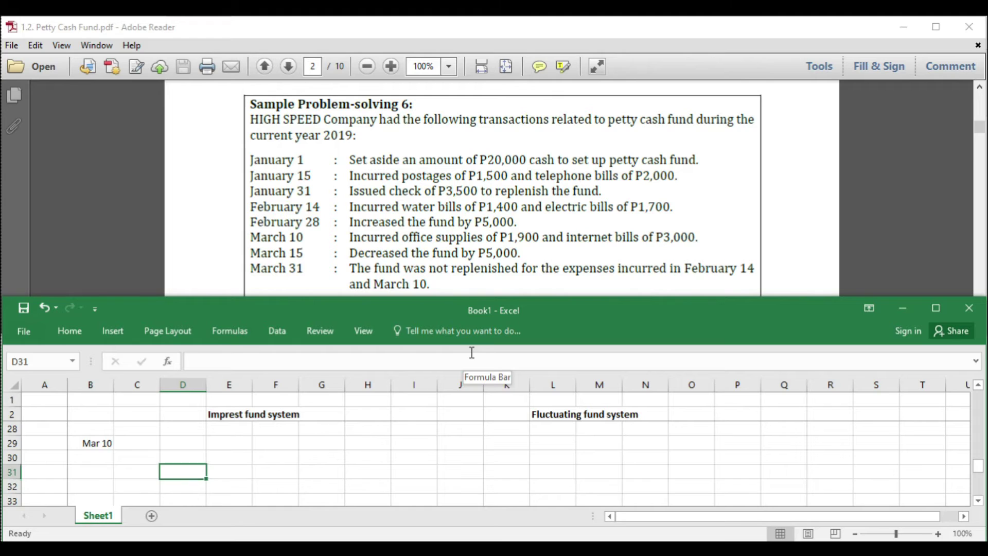
pyautogui.press('Up')
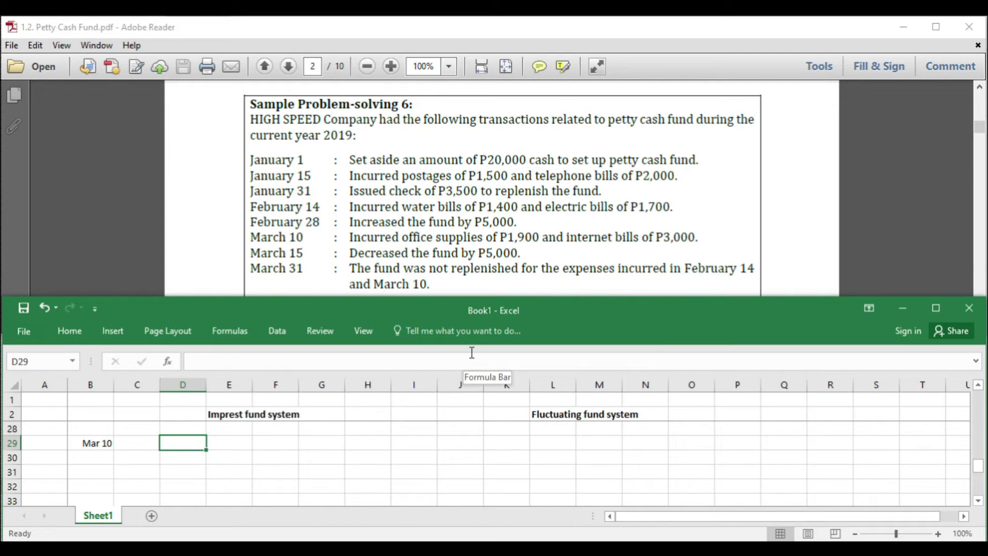
pyautogui.write('no entry')
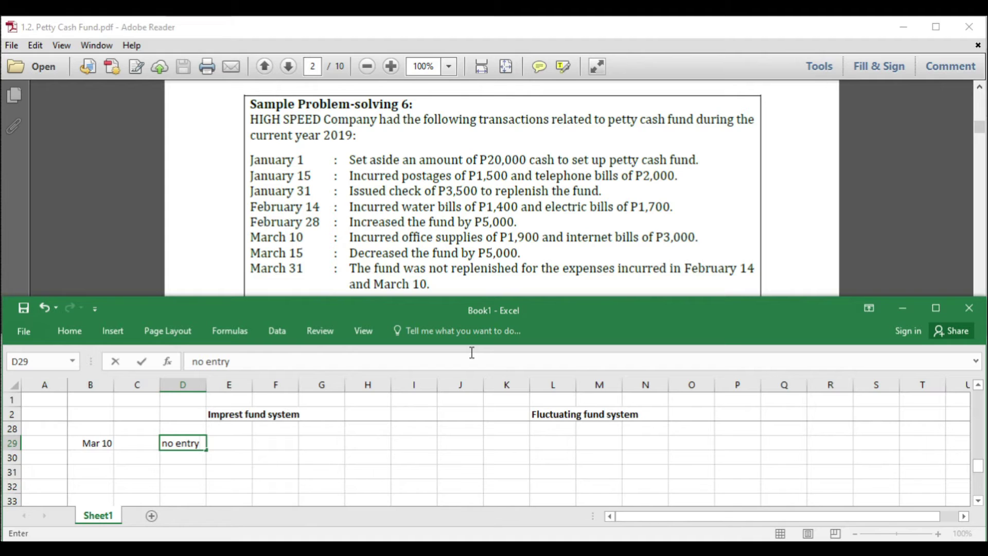
# Enter the Mar 10 accounts for the fluctuating fund system: Office supplies in K29, Internet bills in K30 and PCF in L31.
pyautogui.press('Right')
pyautogui.press('Right')
pyautogui.press('Right')
pyautogui.press('Right')
pyautogui.press('Right')
pyautogui.press('Right')
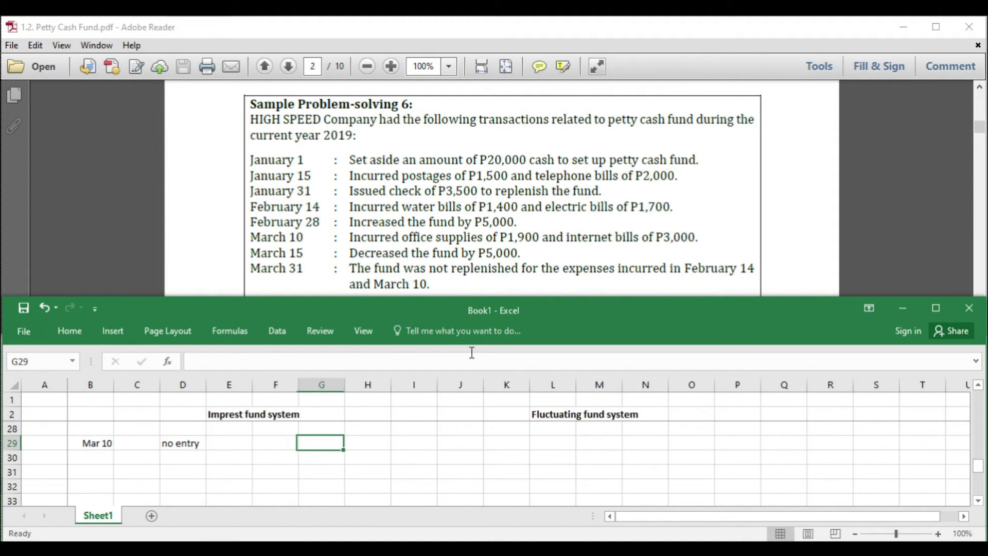
pyautogui.press('Right')
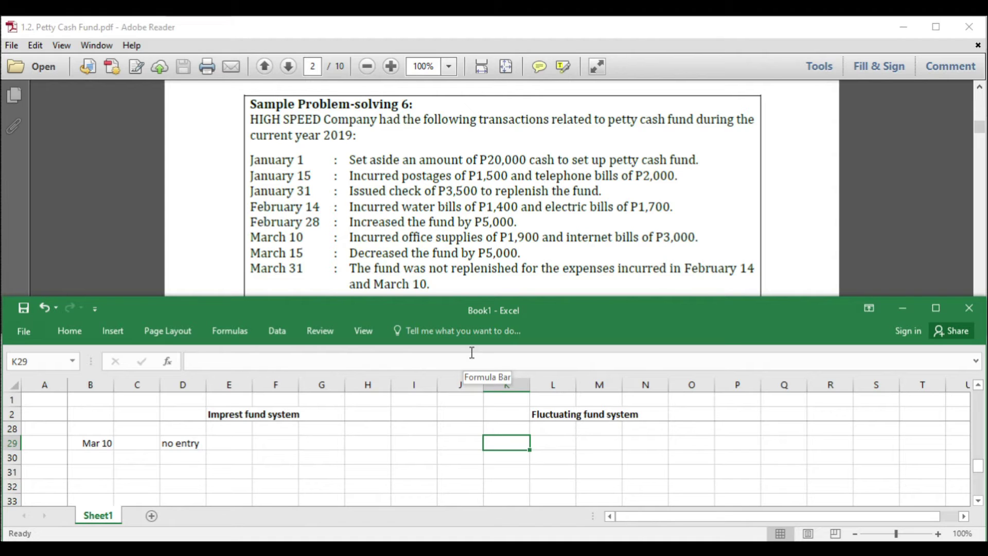
pyautogui.write('Offi')
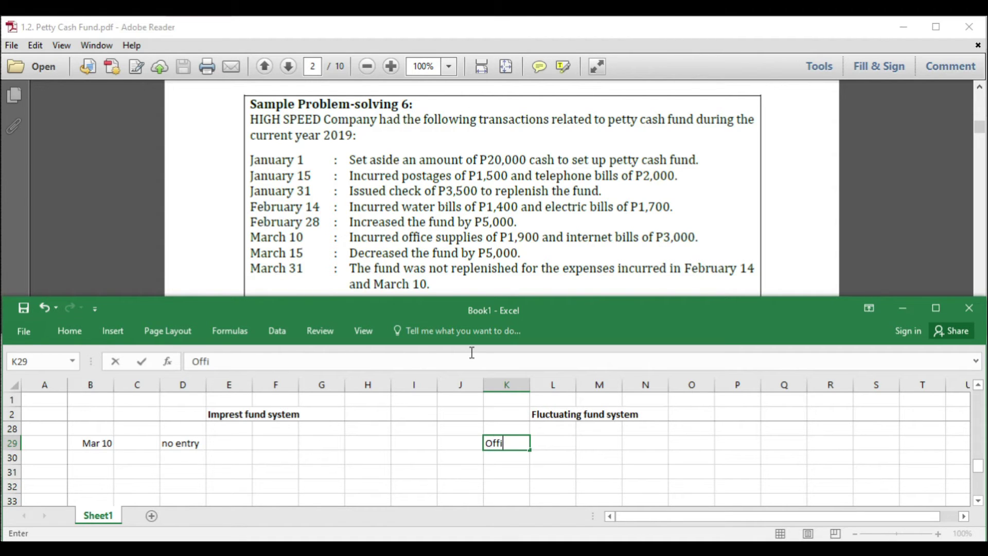
pyautogui.write('ce supplies')
pyautogui.press('Return')
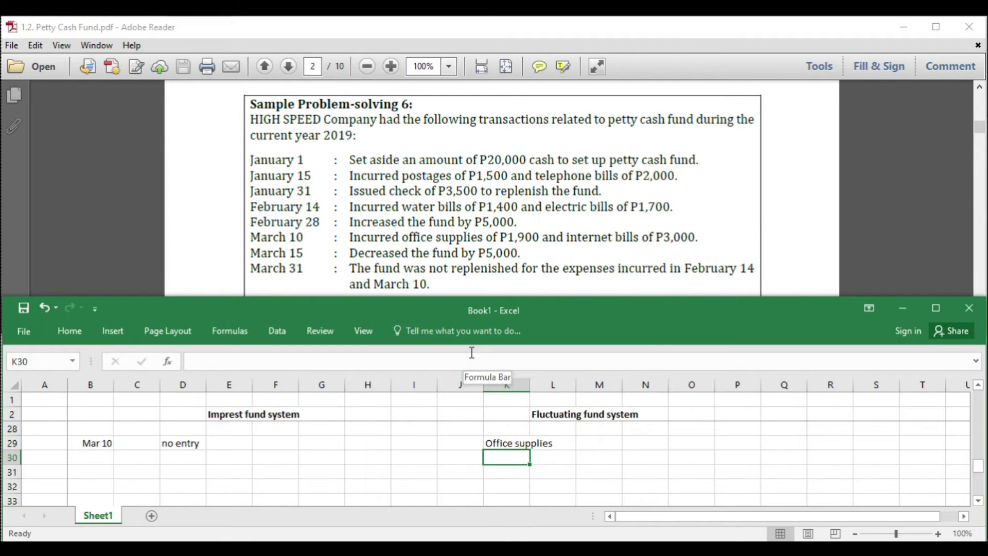
pyautogui.write('Internet bills')
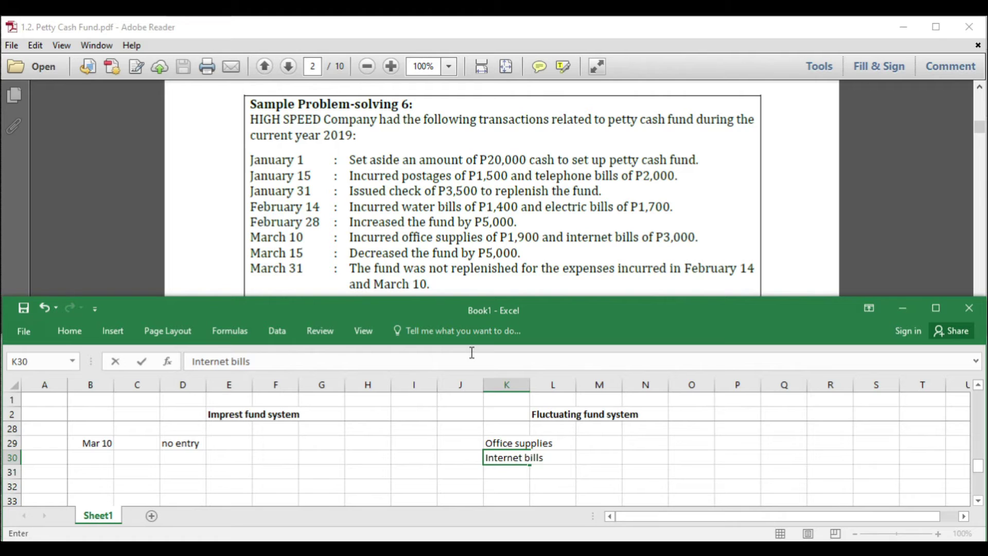
pyautogui.press('Return')
pyautogui.press('Right')
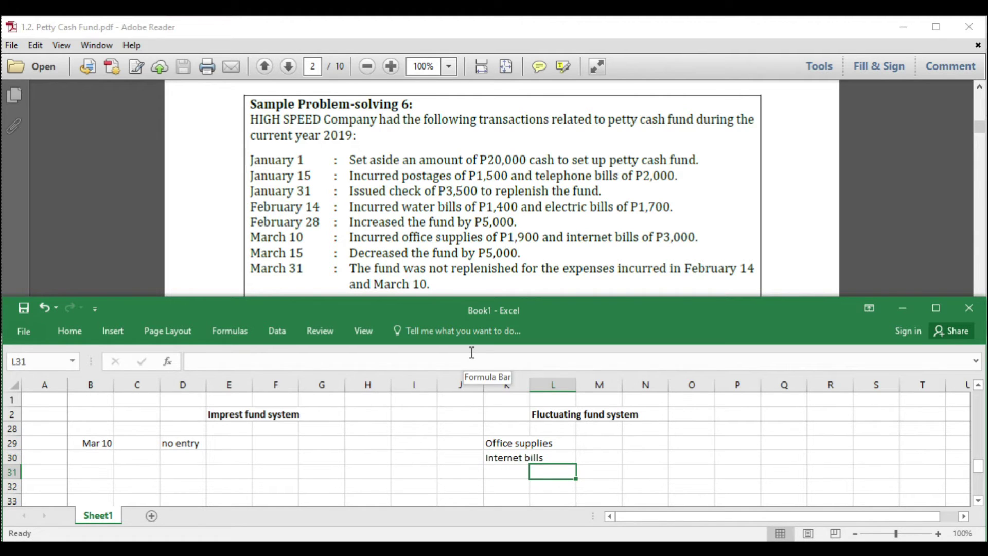
pyautogui.write('PCF')
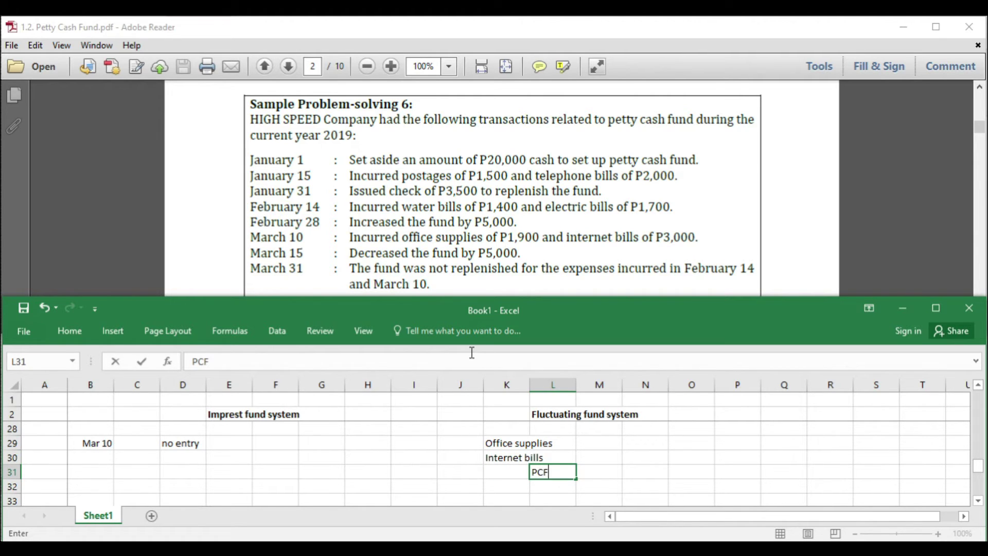
# Fill in the fluctuating Mar 10 amounts: 1,900 in M29, 3,000 in M30 and 4,900 for PCF in N31.
pyautogui.press('Up')
pyautogui.press('Up')
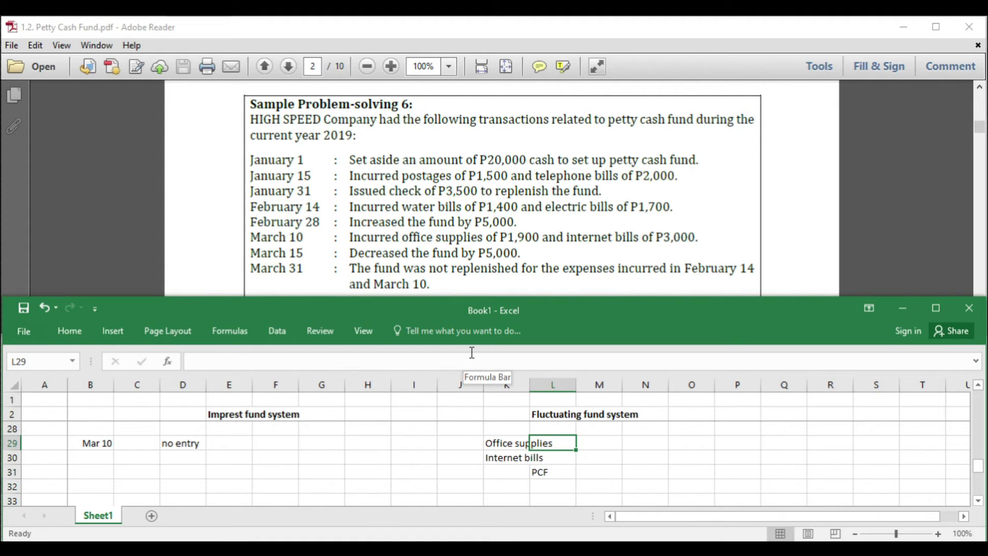
pyautogui.press('Right')
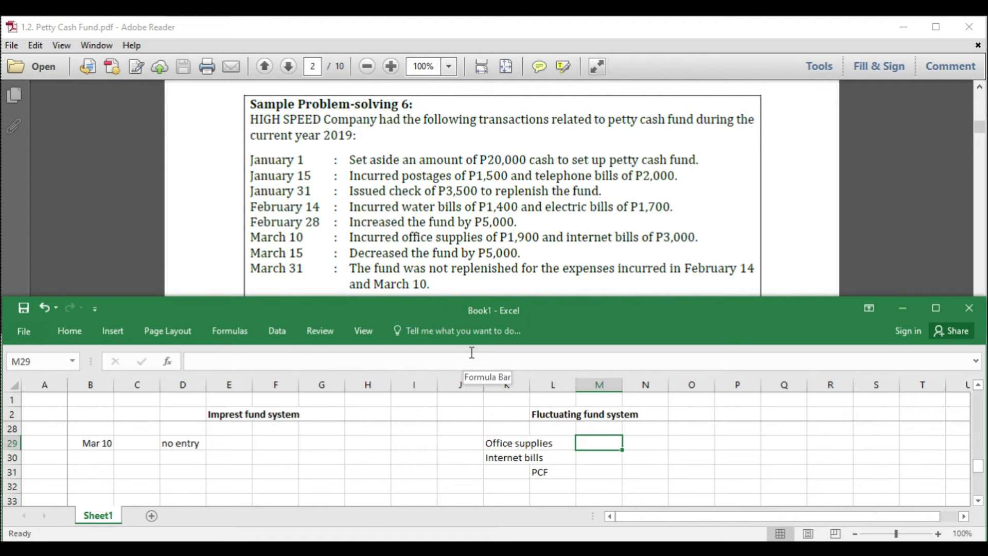
pyautogui.write('1,900')
pyautogui.press('Return')
pyautogui.write('3,000')
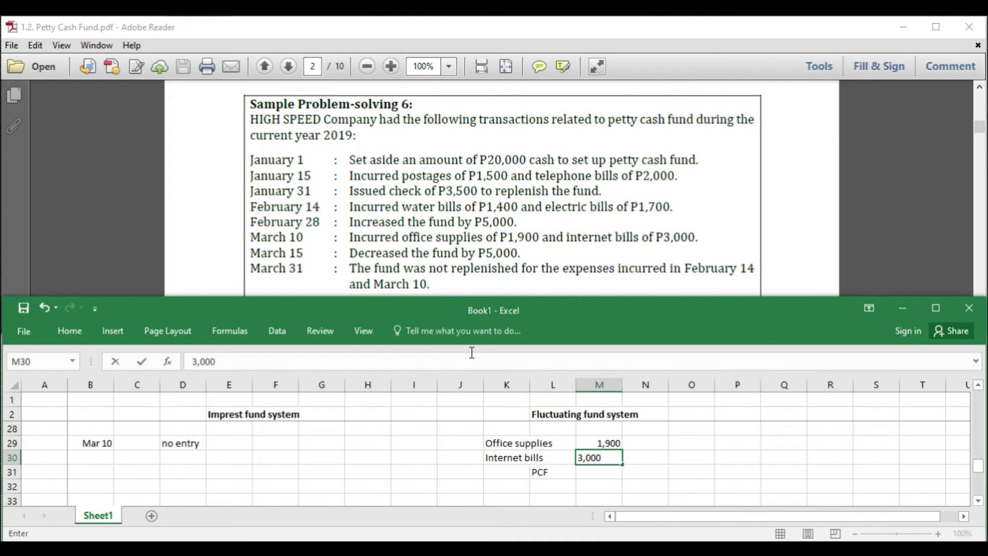
pyautogui.press('Return')
pyautogui.press('Right')
pyautogui.write('4,900')
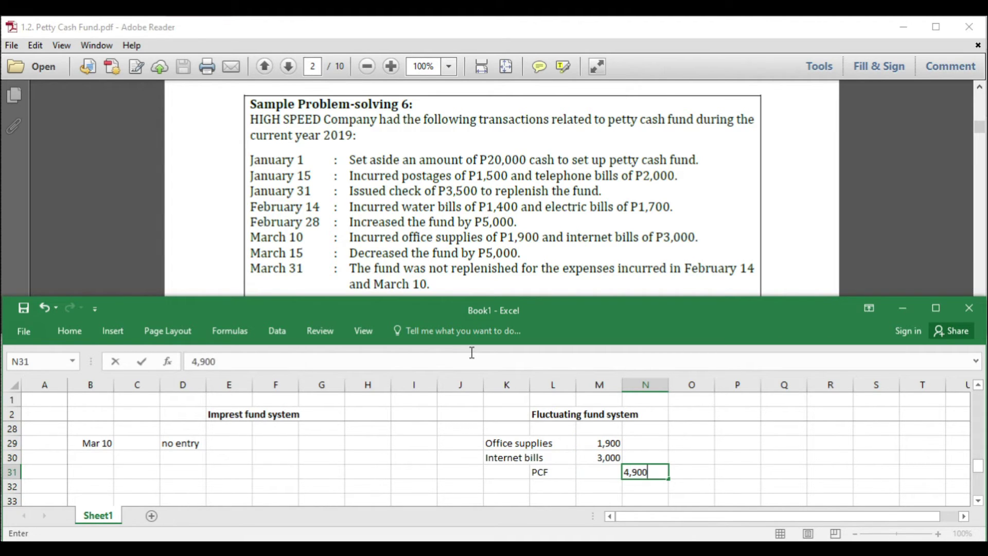
pyautogui.press('Return')
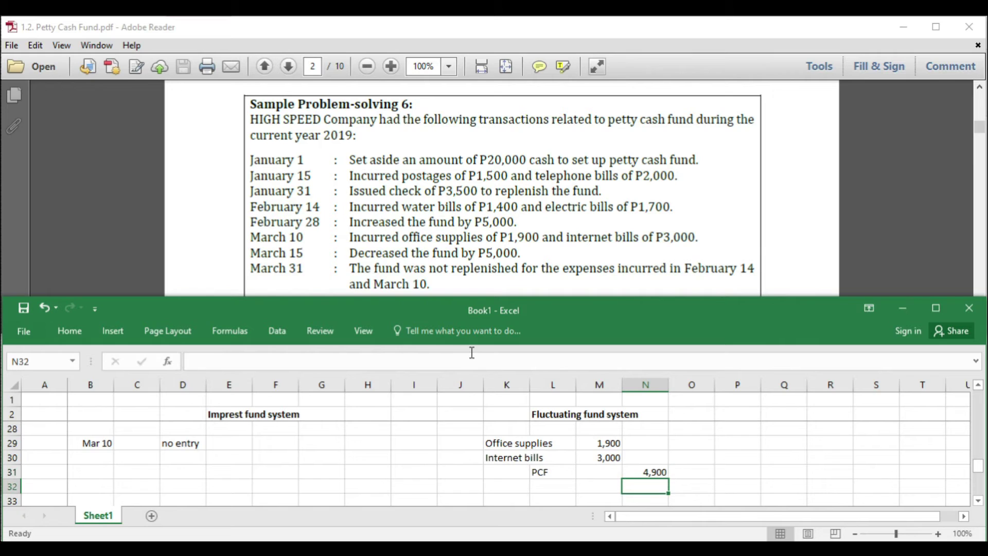
# Enter the Mar 15 accounts for the imprest fund system: Cash in D35 and PCF in E36.
pyautogui.press('Left')
pyautogui.press('Left')
pyautogui.press('Left')
pyautogui.press('Left')
pyautogui.press('Left')
pyautogui.press('Left')
pyautogui.press('Left')
pyautogui.press('Left')
pyautogui.press('Left')
pyautogui.press('Left')
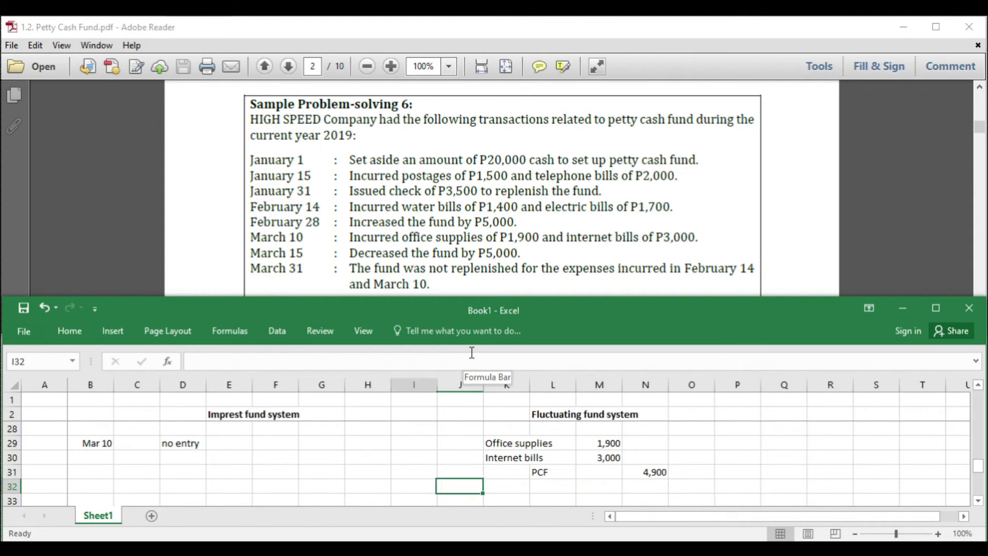
pyautogui.press('Left')
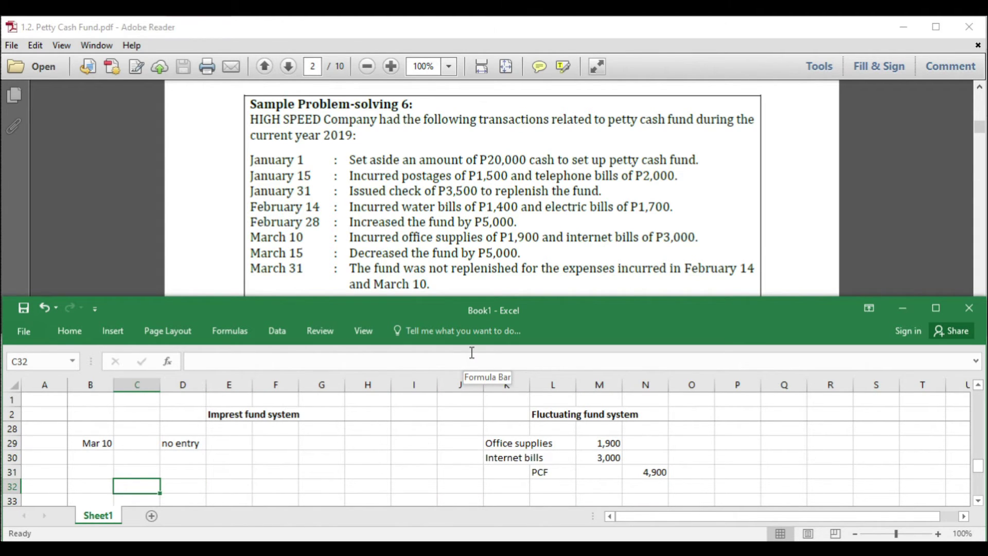
pyautogui.press('Down')
pyautogui.press('Down')
pyautogui.press('Down')
pyautogui.press('Down')
pyautogui.press('Down')
pyautogui.press('Down')
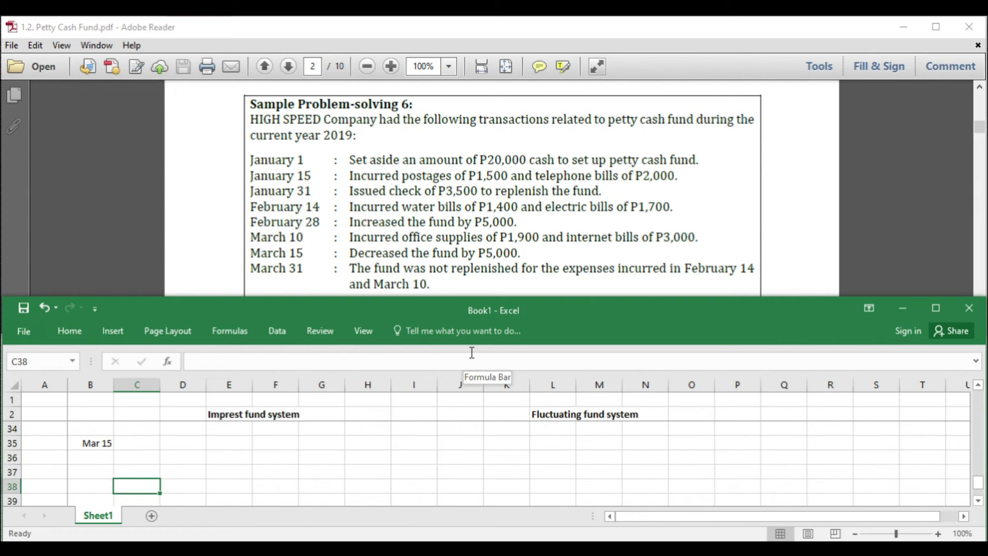
pyautogui.press('Up')
pyautogui.press('Up')
pyautogui.press('Up')
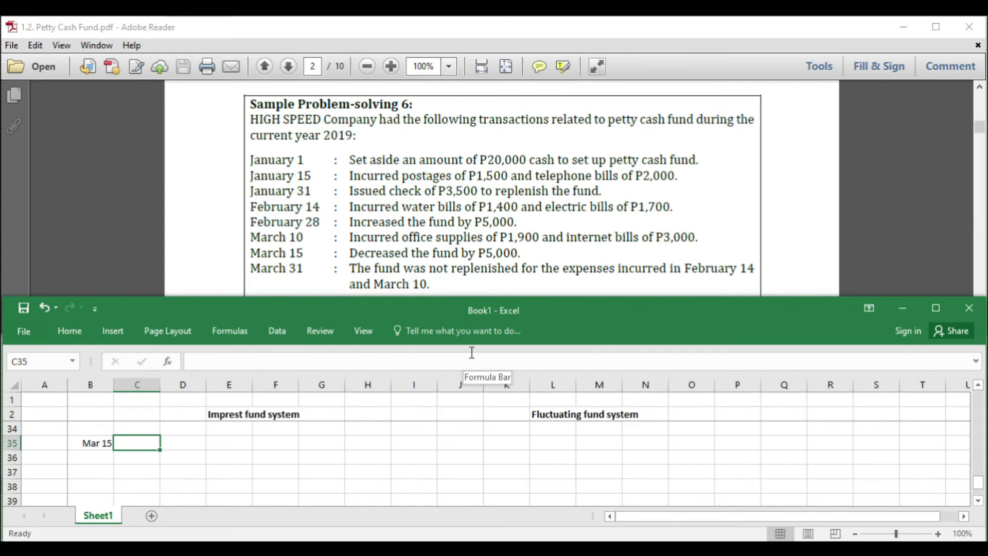
pyautogui.press('Right')
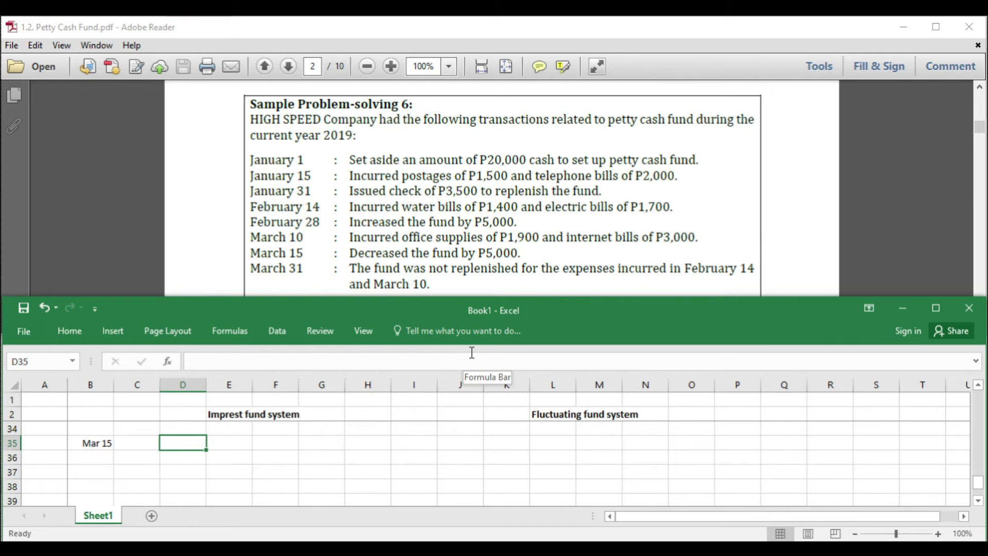
pyautogui.write('Cash')
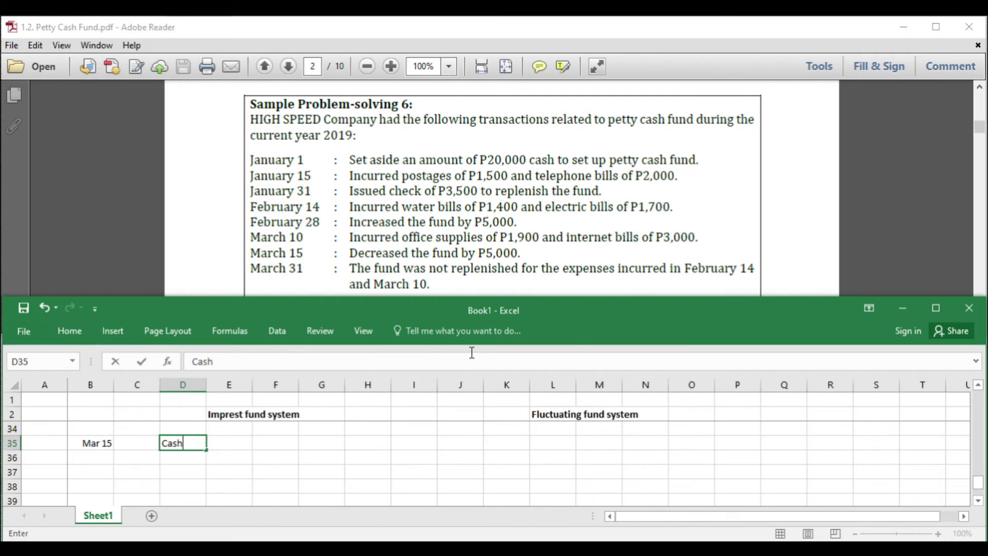
pyautogui.press('Return')
pyautogui.press('Right')
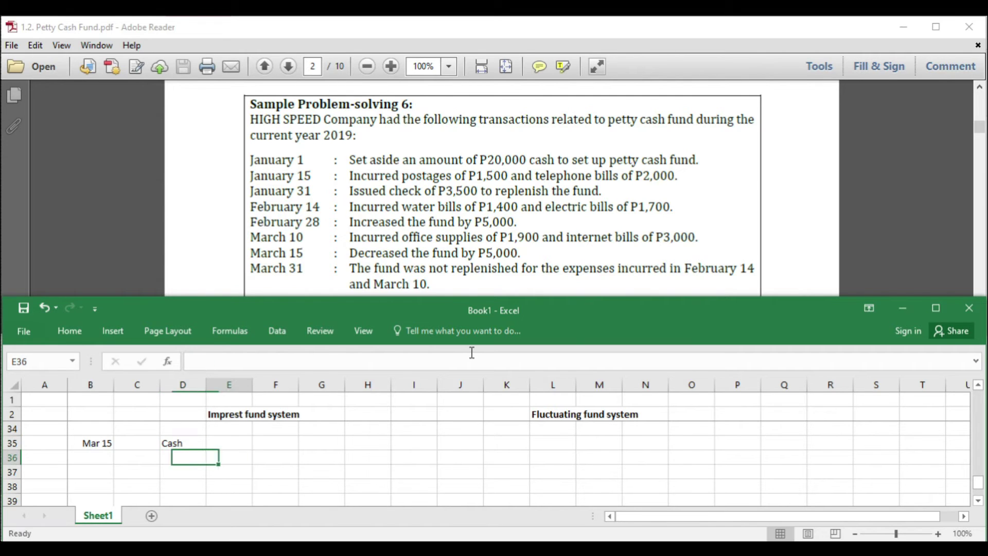
pyautogui.write('PCF')
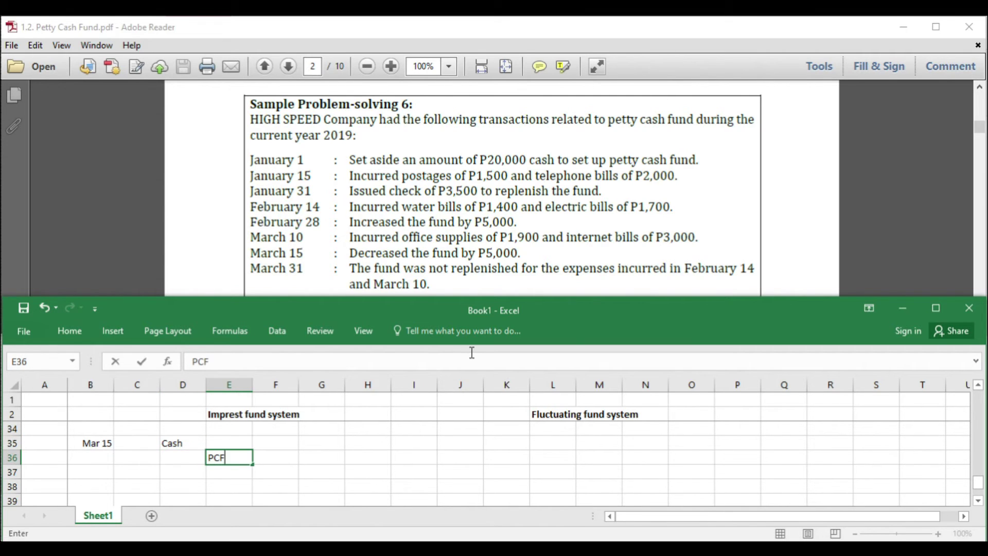
# Fill in the imprest Mar 15 amounts: 5,000 for Cash in F35 and 5,000 for PCF in G36.
pyautogui.press('Up')
pyautogui.press('Right')
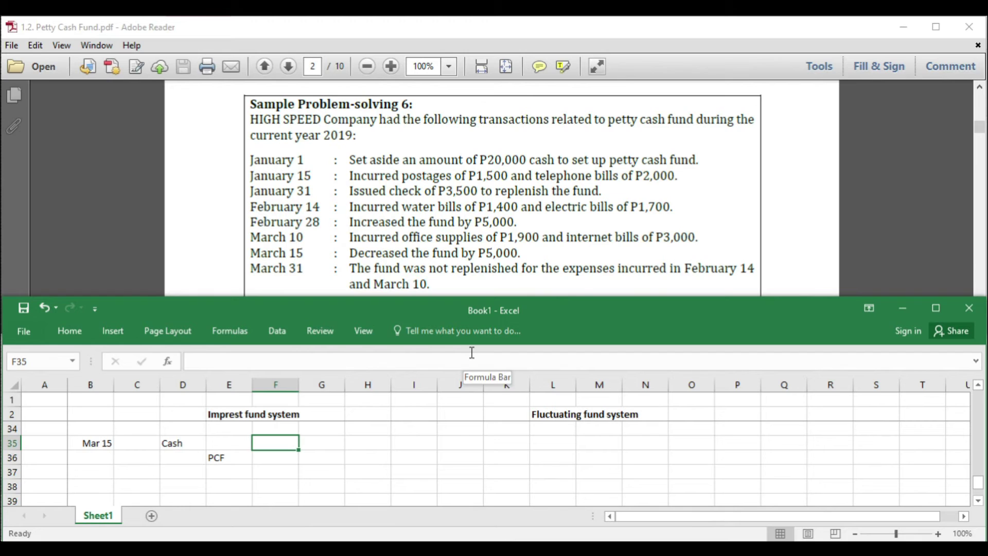
pyautogui.write('5,000')
pyautogui.press('Return')
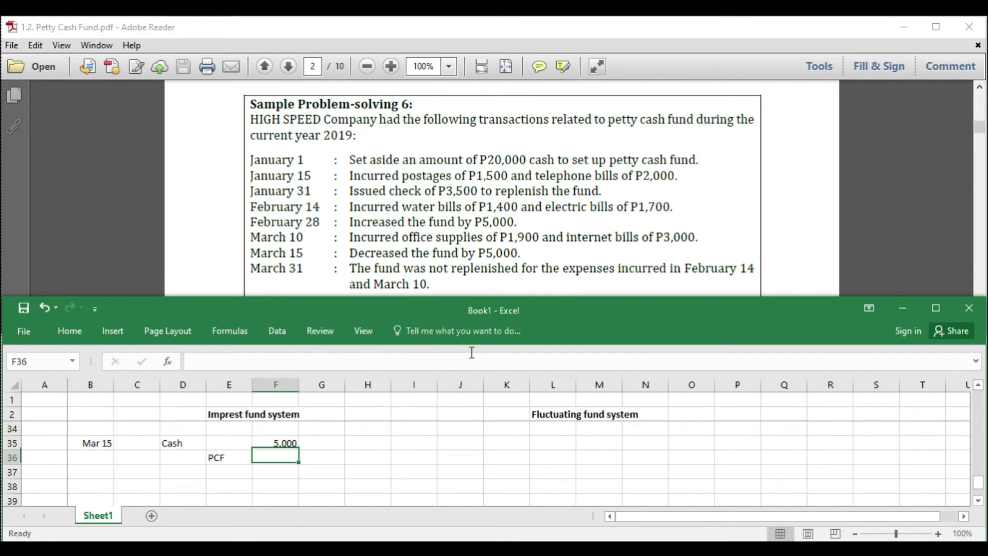
pyautogui.press('Right')
pyautogui.write('5,000')
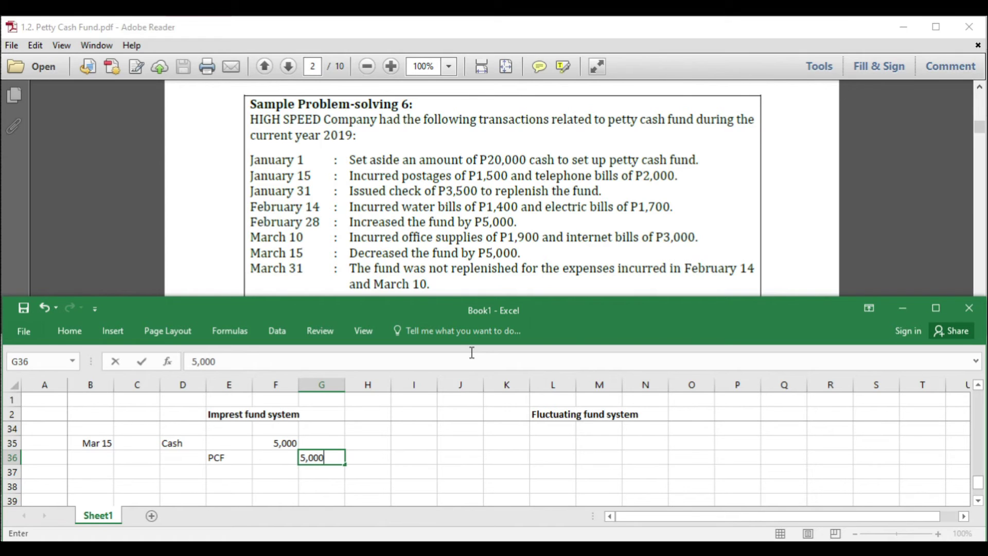
# Enter the Mar 15 accounts for the fluctuating fund system: Cash in K35 and PCF in L36.
pyautogui.press('Up')
pyautogui.press('Right')
pyautogui.press('Right')
pyautogui.press('Right')
pyautogui.press('Right')
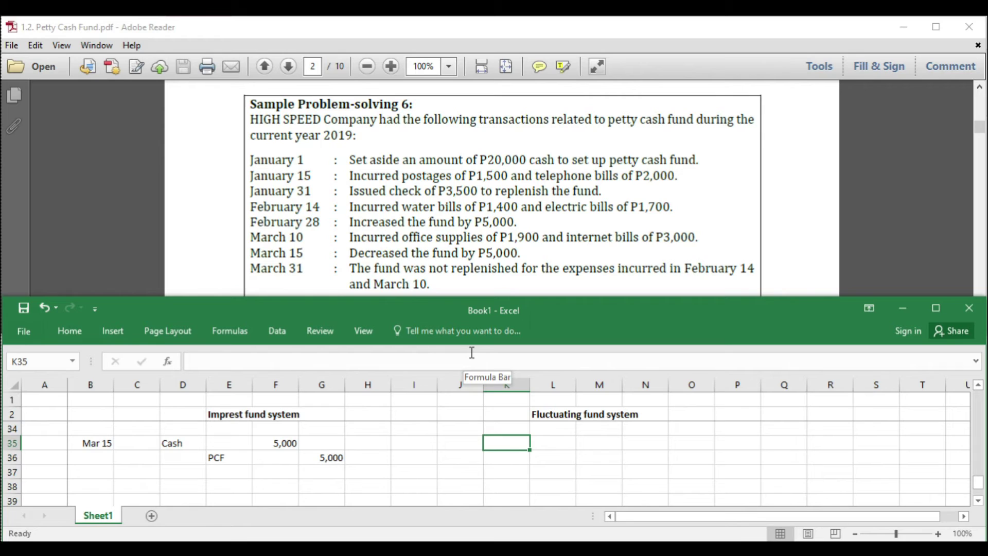
pyautogui.write('Cash')
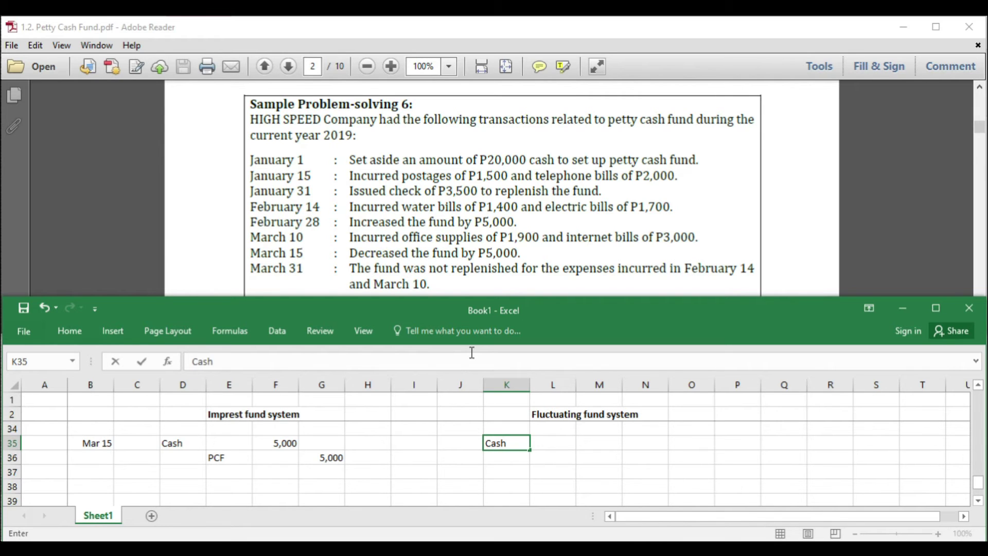
pyautogui.press('Return')
pyautogui.press('Right')
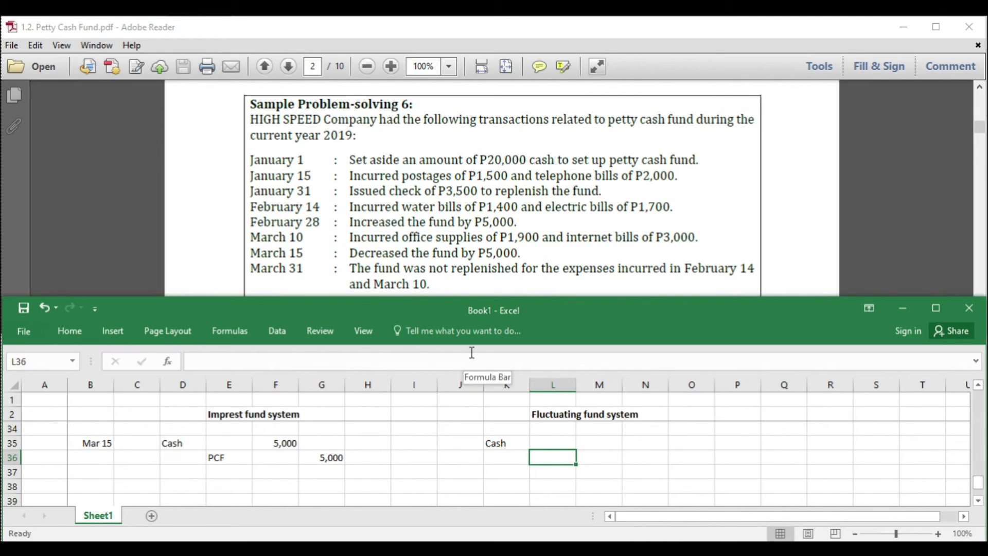
pyautogui.write('PCF')
# Fill in the fluctuating Mar 15 amounts: 5,000 for Cash in M35 and 5,000 for PCF in N36.
pyautogui.press('Up')
pyautogui.press('Right')
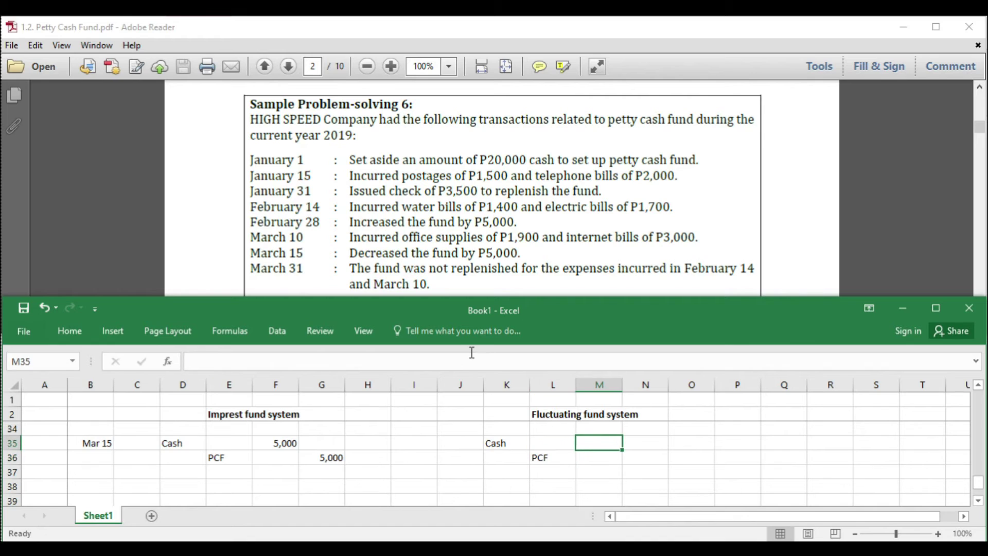
pyautogui.write('5,000')
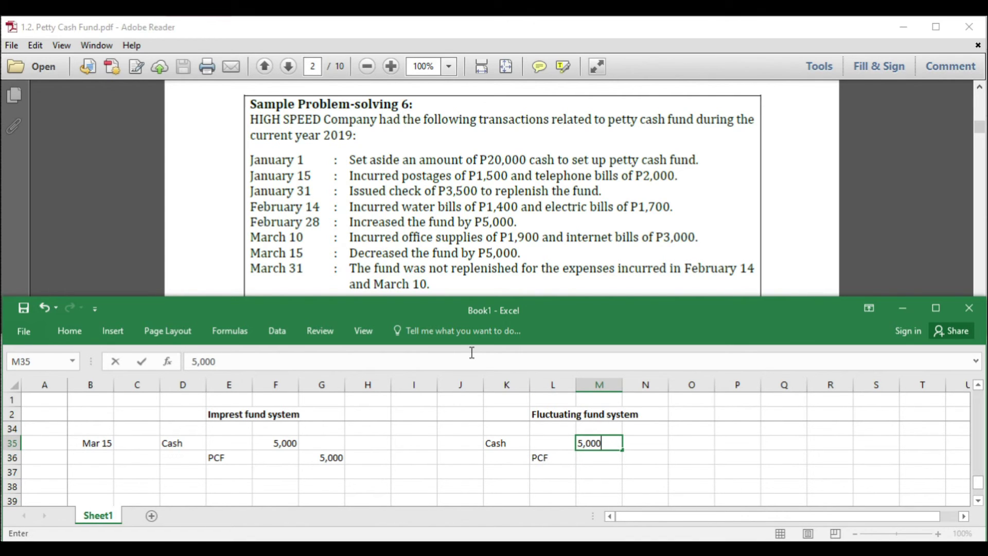
pyautogui.press('Return')
pyautogui.press('Right')
pyautogui.write(',50')
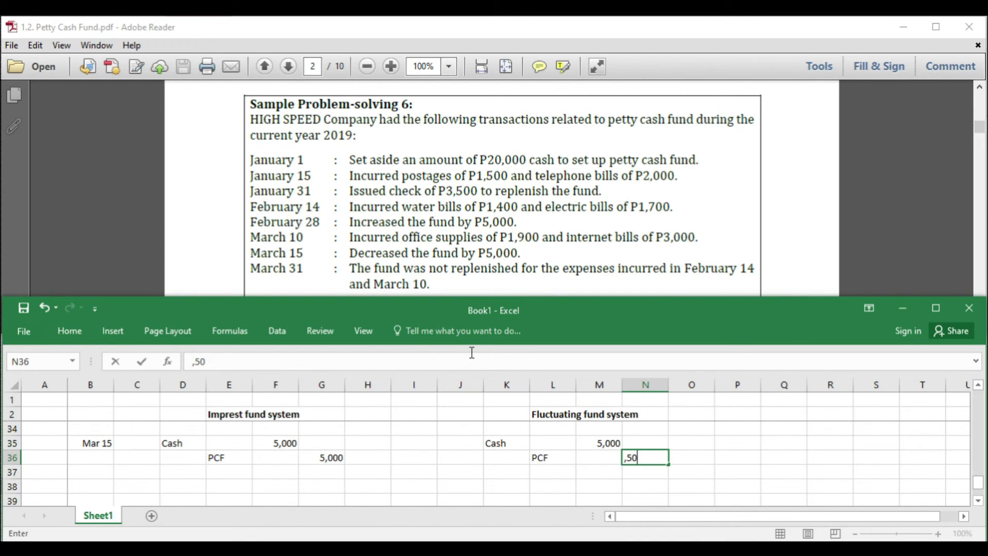
pyautogui.press('BackSpace')
pyautogui.press('BackSpace')
pyautogui.press('BackSpace')
pyautogui.write('5,000')
pyautogui.press('Return')
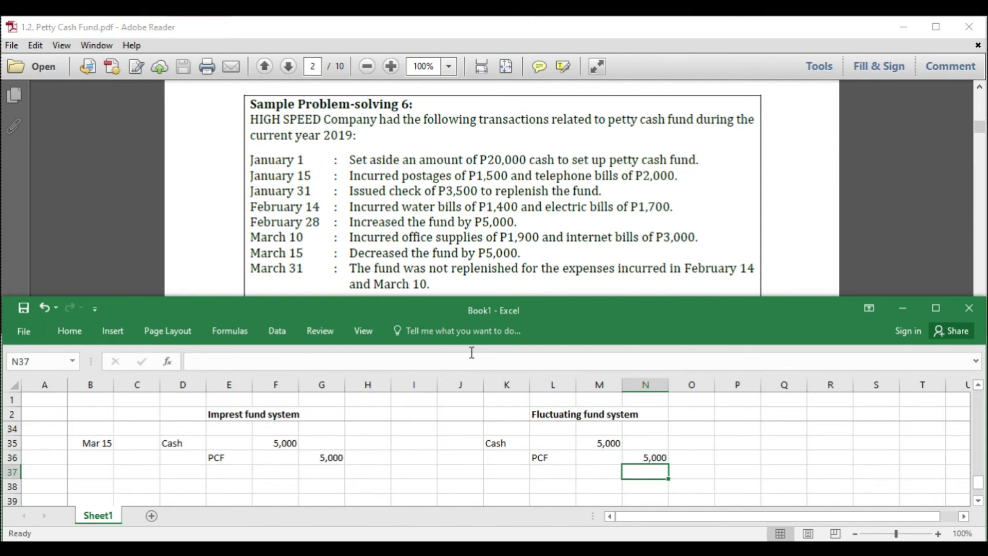
# Record "no entry" in L40 for Mar 31 under the fluctuating fund system.
pyautogui.press('Left')
pyautogui.press('Left')
pyautogui.press('Left')
pyautogui.press('Left')
pyautogui.press('Left')
pyautogui.press('Left')
pyautogui.press('Left')
pyautogui.press('Left')
pyautogui.press('Left')
pyautogui.press('Left')
pyautogui.press('Left')
pyautogui.press('Down')
pyautogui.press('Down')
pyautogui.press('Down')
pyautogui.press('Down')
pyautogui.press('Down')
pyautogui.press('Down')
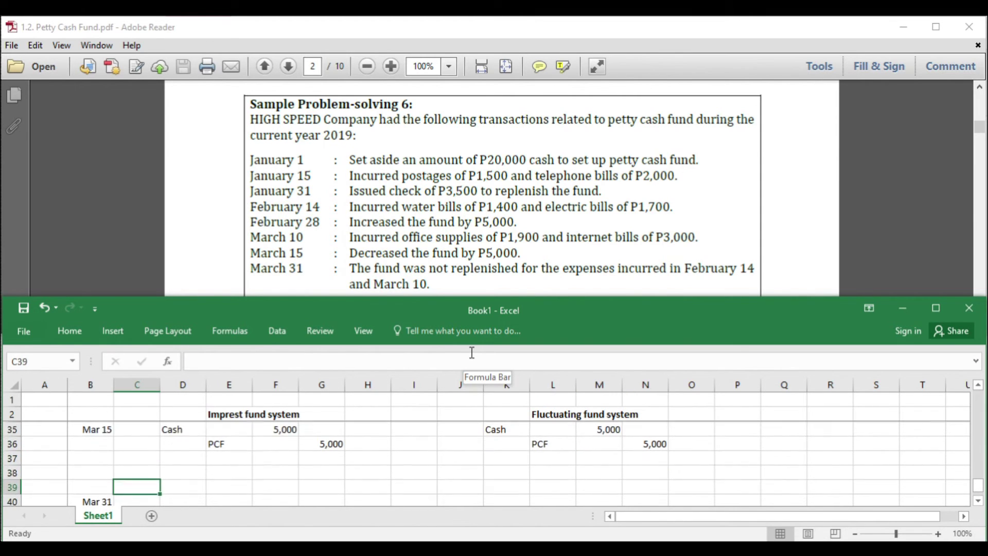
pyautogui.press('Up')
pyautogui.press('Up')
pyautogui.press('Up')
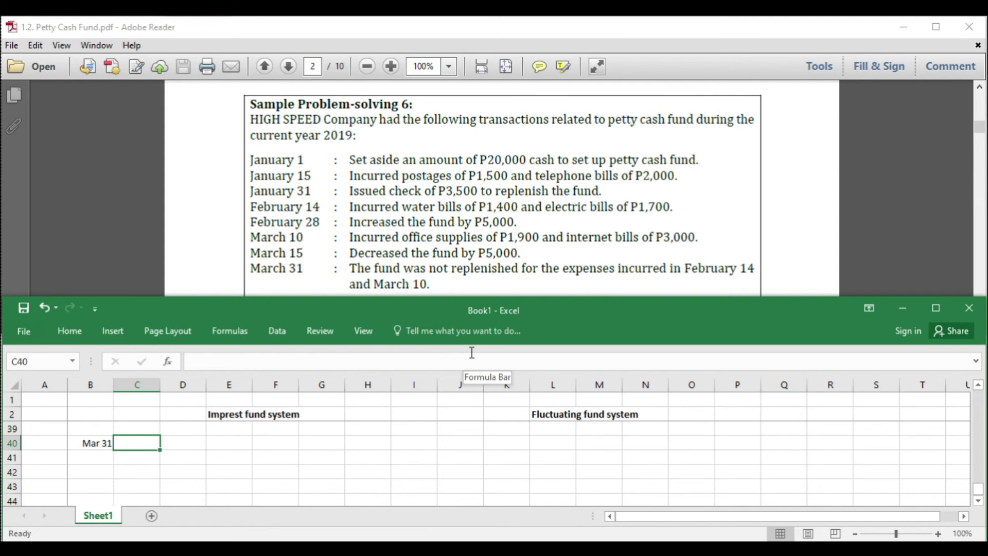
pyautogui.press('Right')
pyautogui.press('Right')
pyautogui.press('Right')
pyautogui.press('Right')
pyautogui.press('Right')
pyautogui.press('Right')
pyautogui.press('Right')
pyautogui.press('Right')
pyautogui.press('Right')
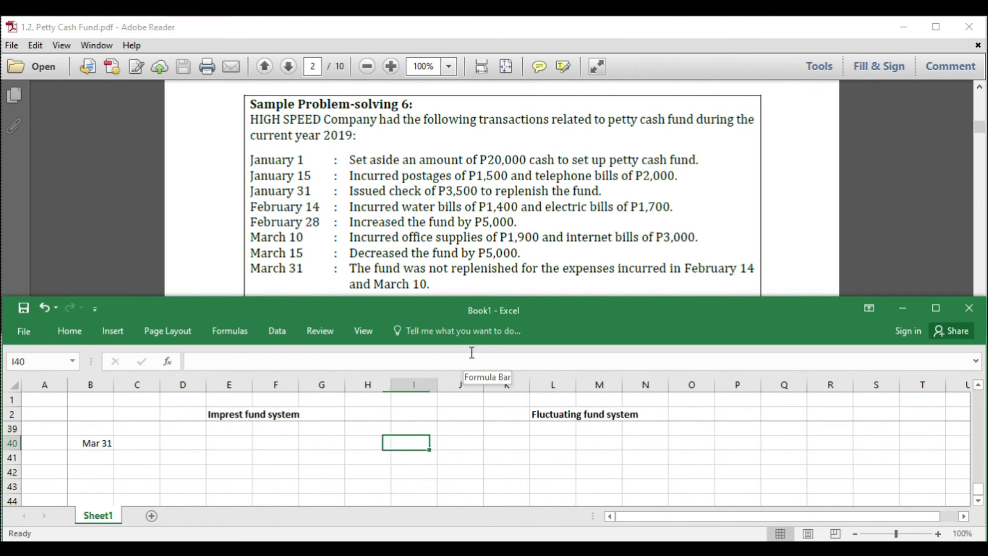
pyautogui.press('Left')
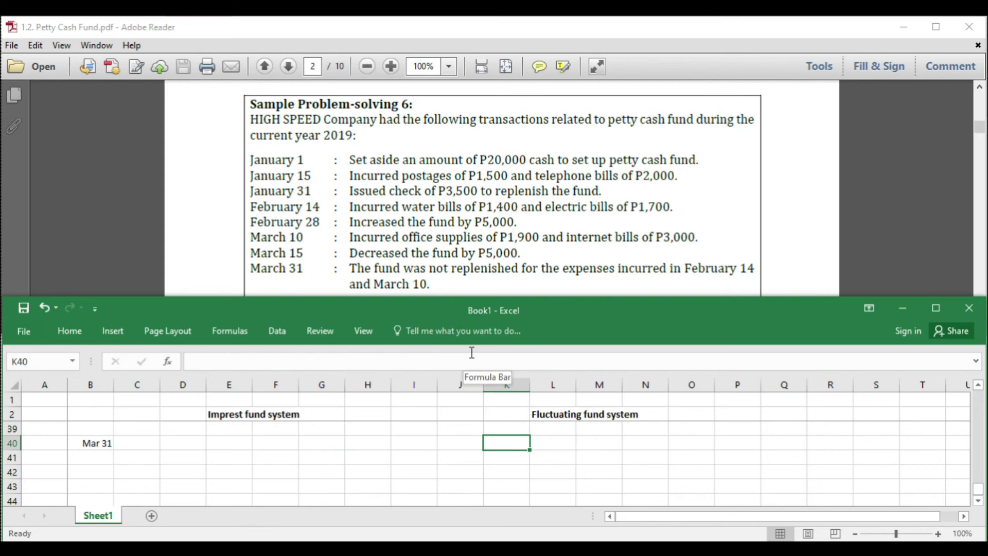
pyautogui.press('Right')
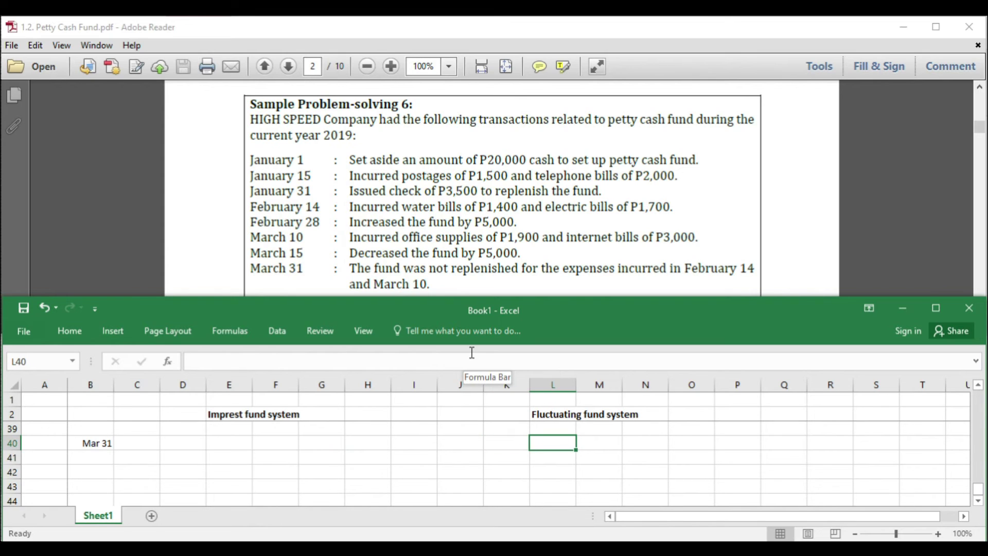
pyautogui.write('N')
pyautogui.press('BackSpace')
pyautogui.write('no enrty')
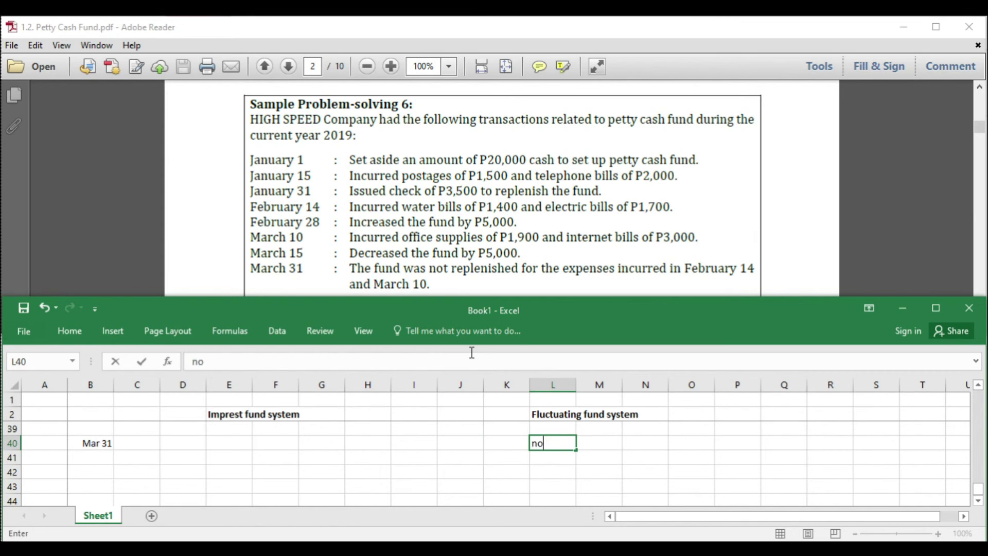
pyautogui.press('BackSpace')
pyautogui.press('BackSpace')
pyautogui.press('BackSpace')
pyautogui.write('try')
# Enter "Water bills" in D40 as the first Mar 31 account under the imprest fund system.
pyautogui.press('Left')
pyautogui.press('Left')
pyautogui.press('Left')
pyautogui.press('Left')
pyautogui.press('Left')
pyautogui.press('Left')
pyautogui.press('Left')
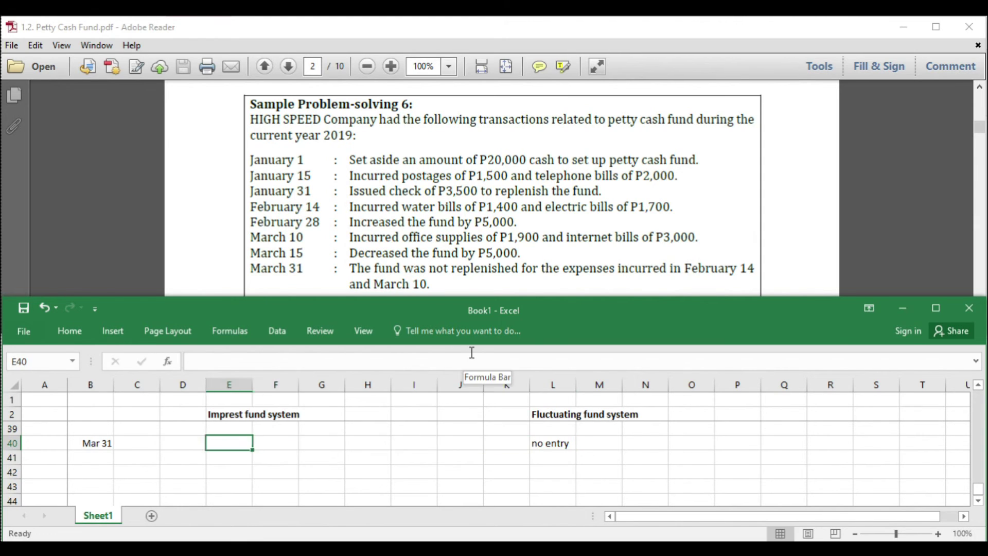
pyautogui.press('Left')
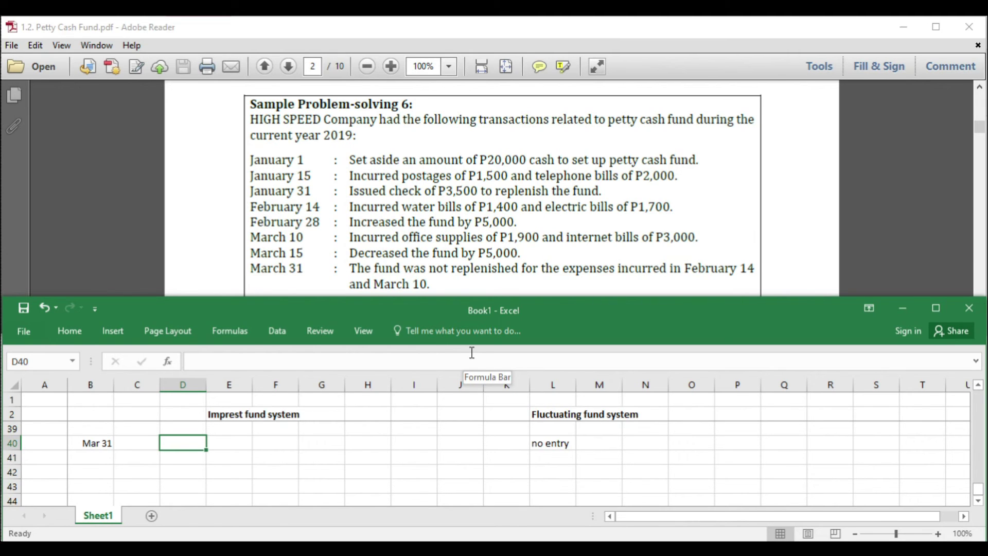
pyautogui.write('water')
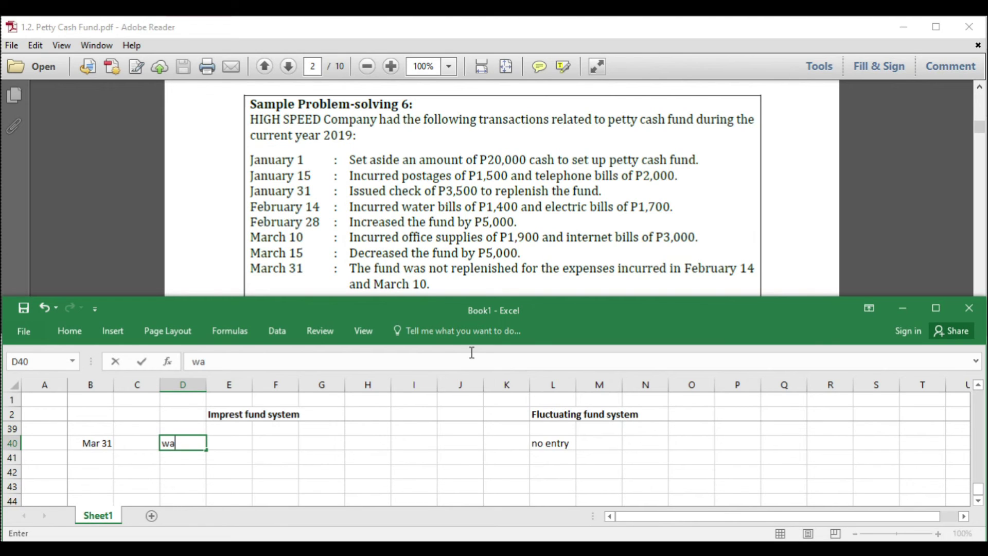
pyautogui.press('BackSpace')
pyautogui.press('BackSpace')
pyautogui.press('BackSpace')
pyautogui.press('BackSpace')
pyautogui.press('BackSpace')
pyautogui.write('Water bills')
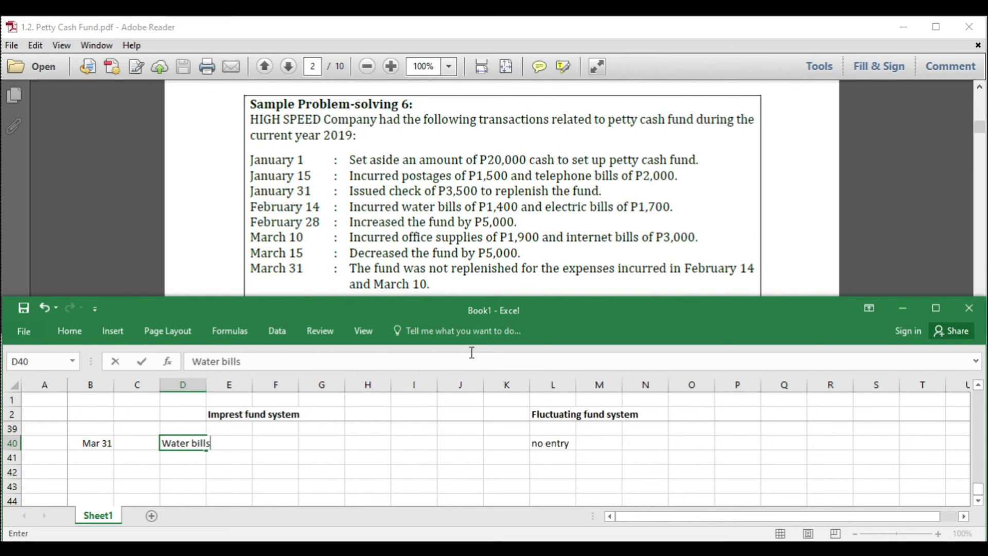
pyautogui.press('Return')
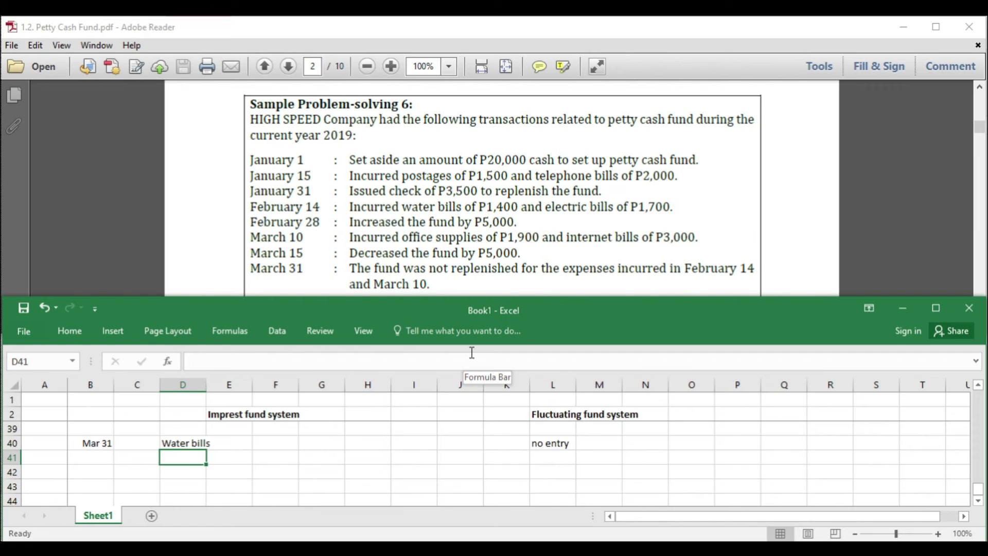
# Add the imprest Mar 31 accounts "Electric bills" in D41 and "Office supplies" in D42.
pyautogui.write('Elecri')
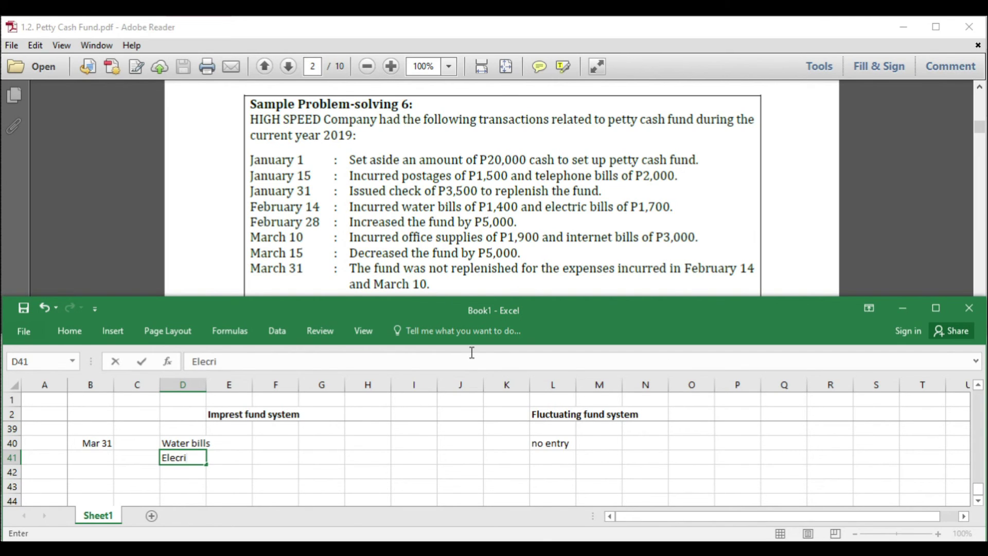
pyautogui.press('BackSpace')
pyautogui.press('BackSpace')
pyautogui.write('tric bills')
pyautogui.press('Return')
pyautogui.write('O')
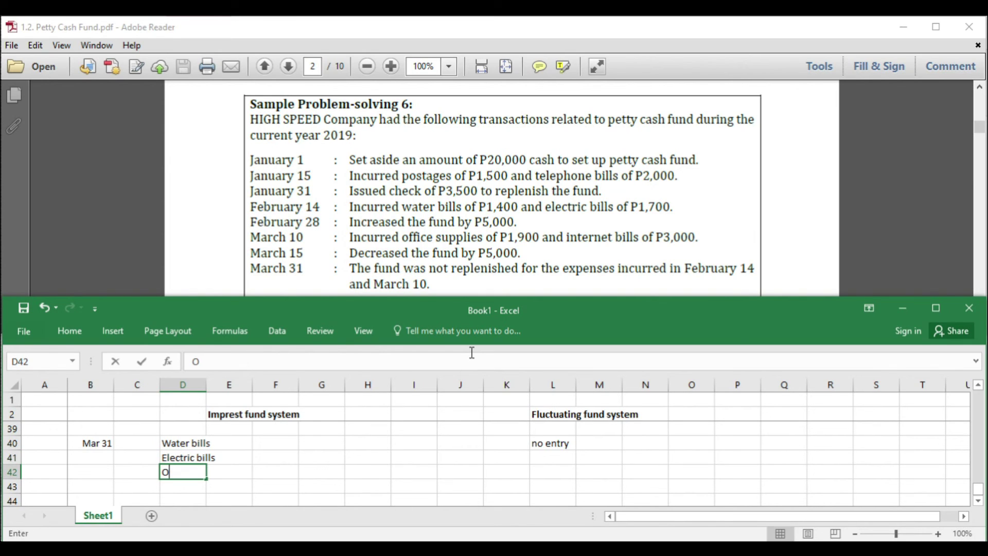
pyautogui.write('ffice')
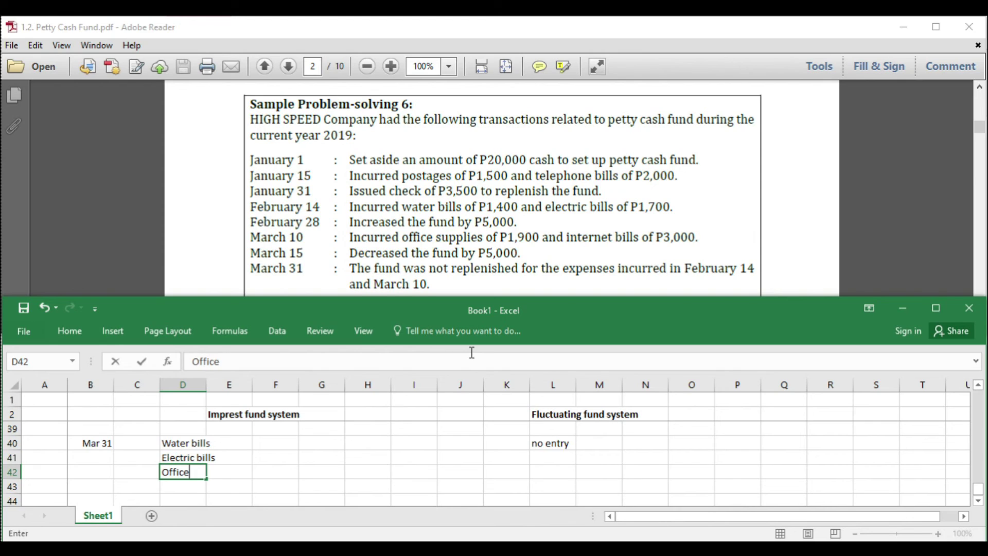
pyautogui.write(' supplies')
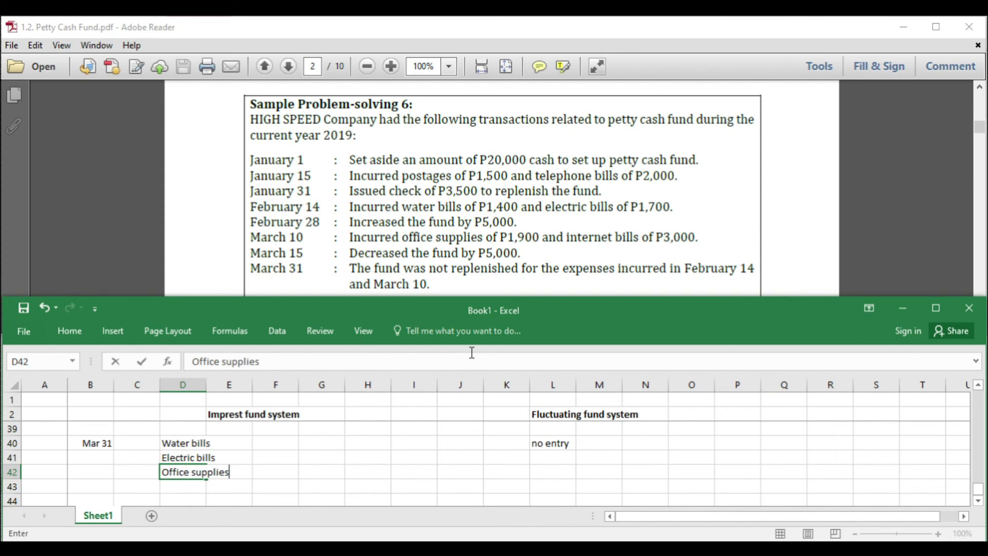
pyautogui.press('Return')
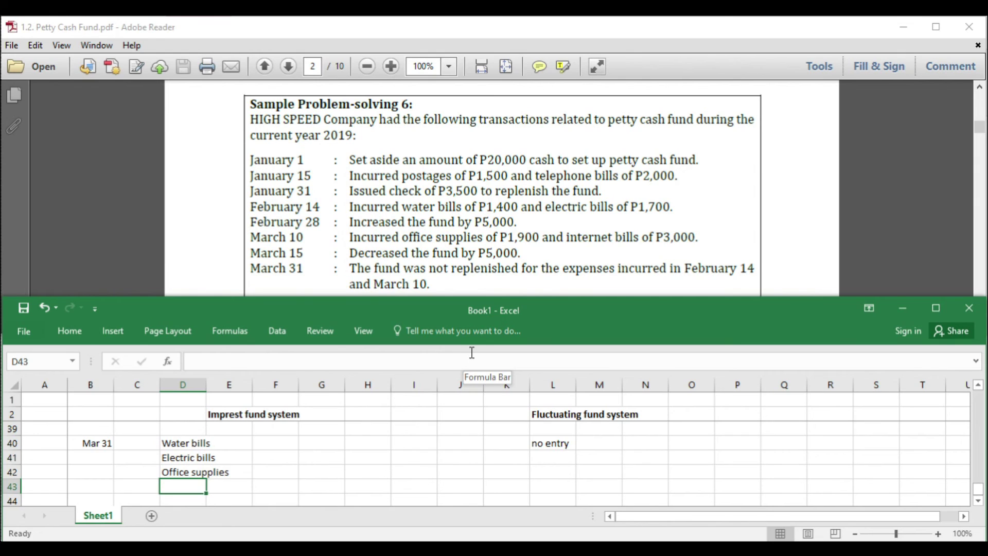
# Complete the imprest Mar 31 accounts with "Internet bills" in D43 and the credit account "PCF" in E44.
pyautogui.write('Internet bills')
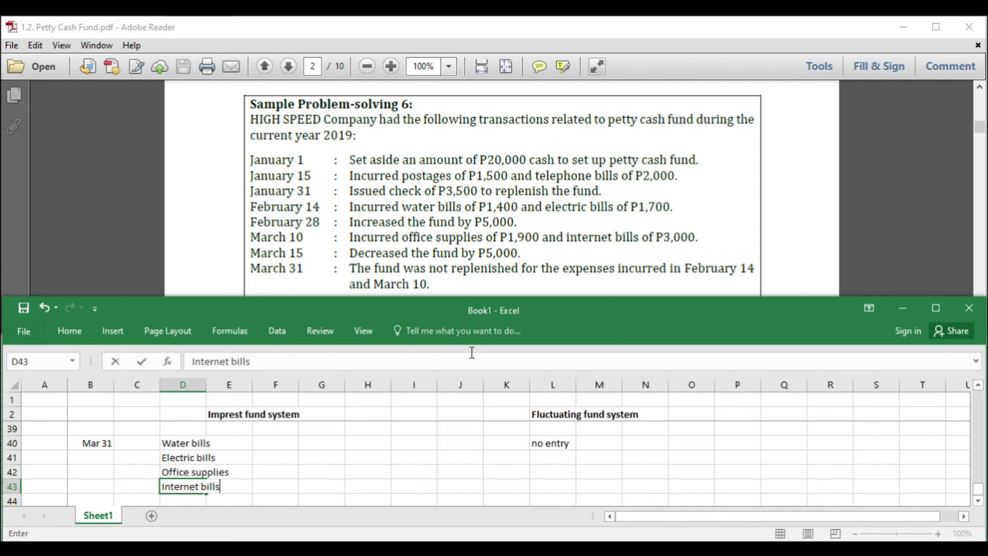
pyautogui.press('Right')
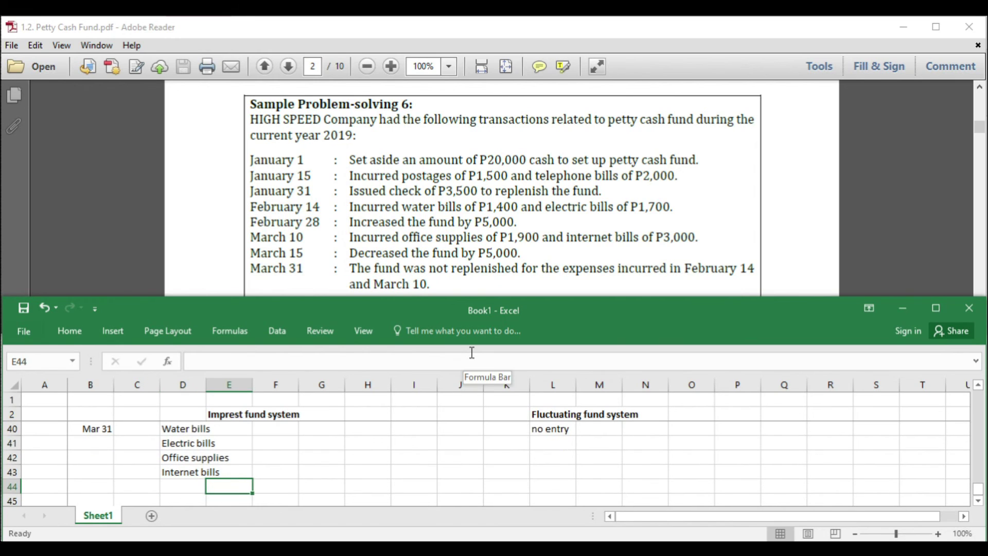
pyautogui.write('PCF')
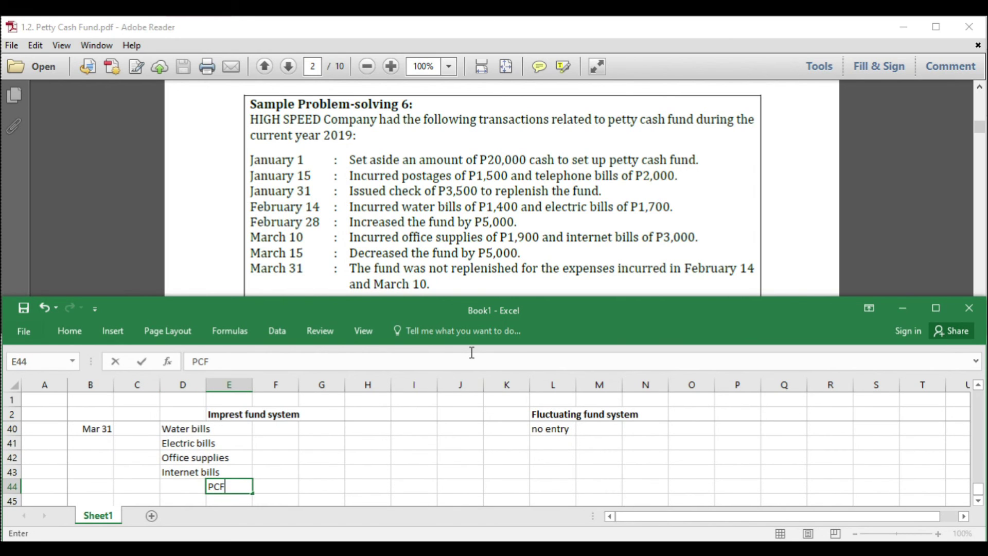
# Fill in the Mar 31 debit amounts: 1,400 for water bills in F40 and 1,700 for electric bills in F41.
pyautogui.press('Up')
pyautogui.press('Up')
pyautogui.press('Up')
pyautogui.press('Up')
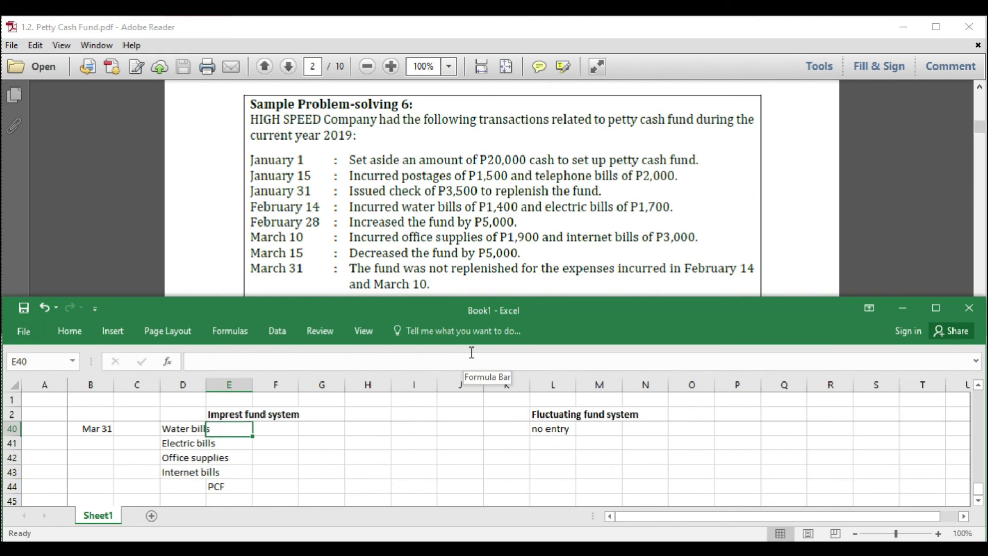
pyautogui.press('Right')
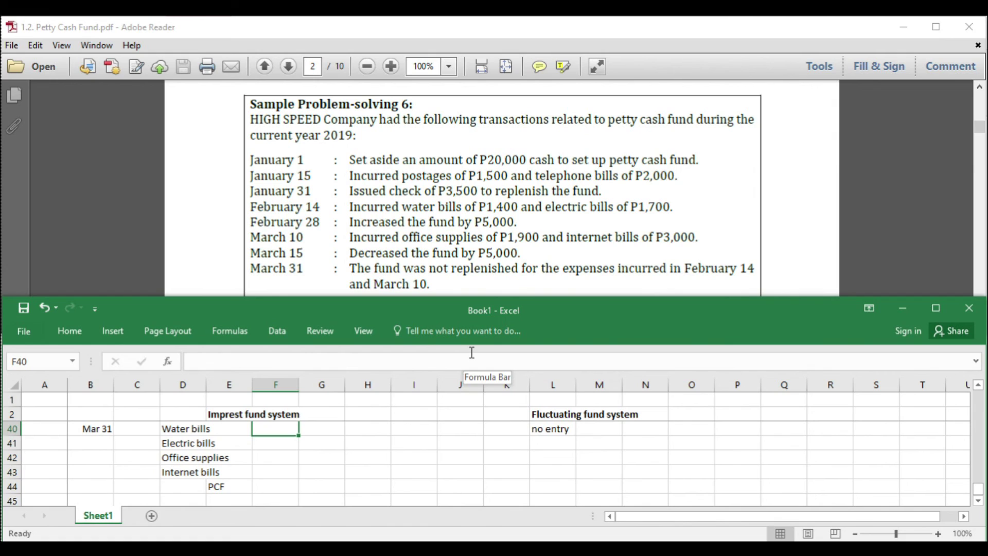
pyautogui.write('1,400')
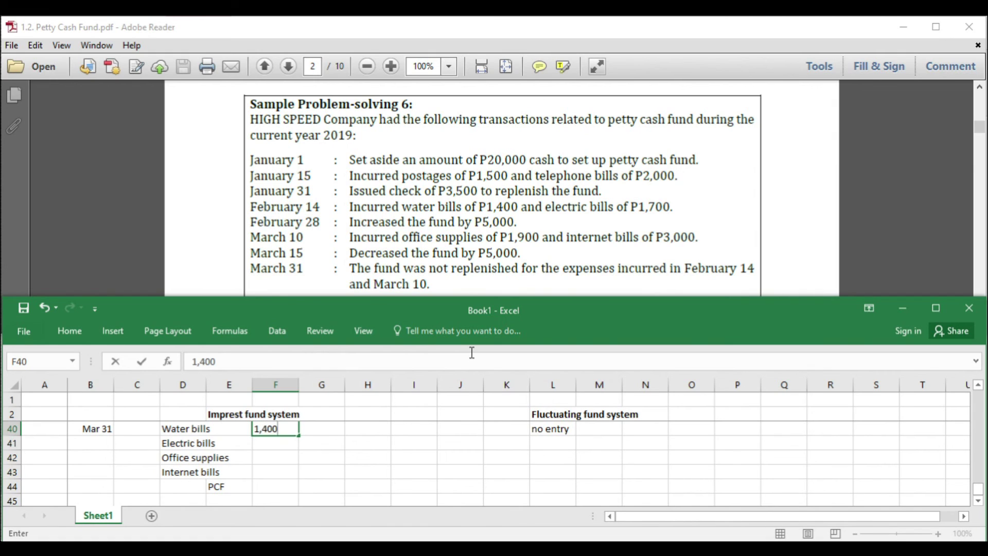
pyautogui.press('Return')
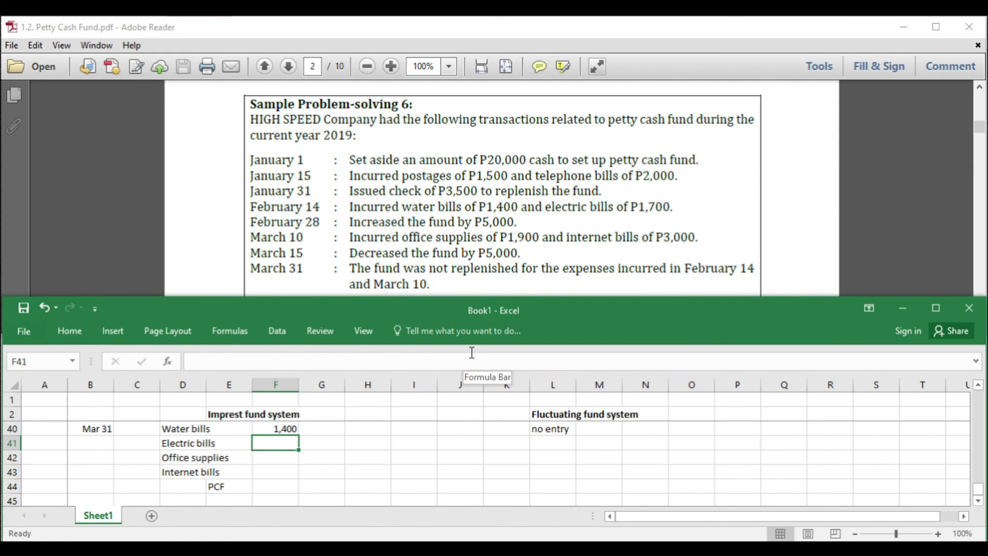
pyautogui.write('1')
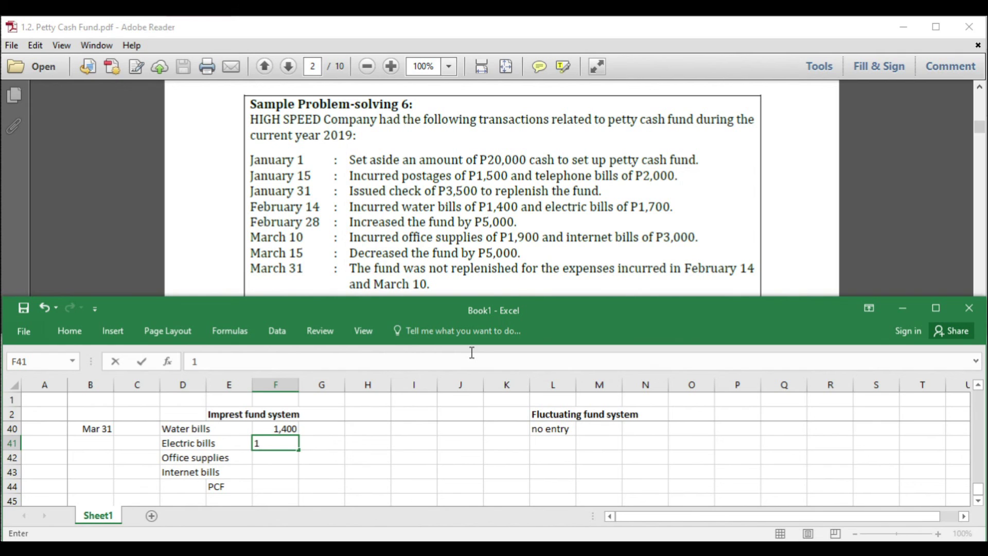
pyautogui.write(',700')
pyautogui.press('Return')
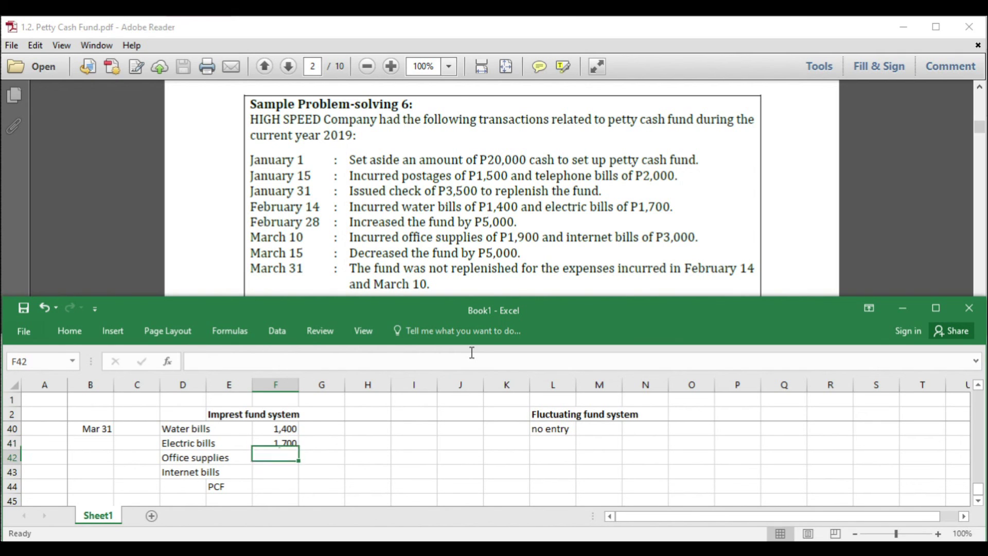
# Fill in the Mar 31 debit amounts: 1,900 for office supplies in F42 and 3,000 for internet bills in F43.
pyautogui.write('1,900')
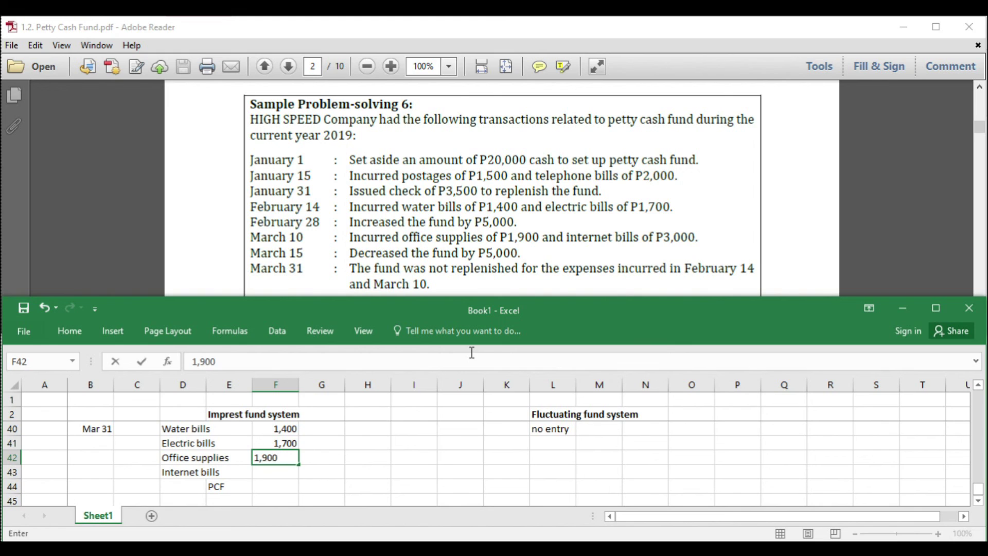
pyautogui.press('Return')
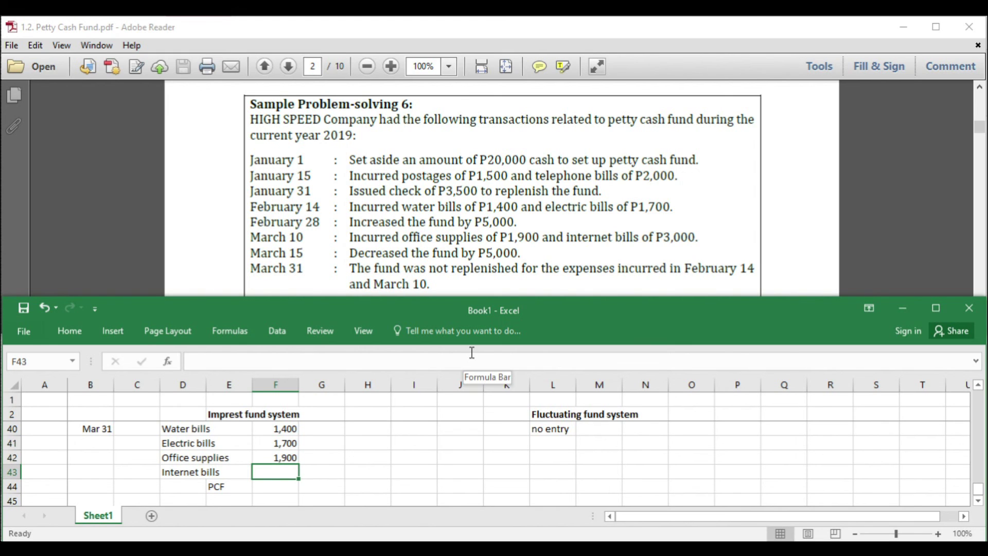
pyautogui.write('3,000')
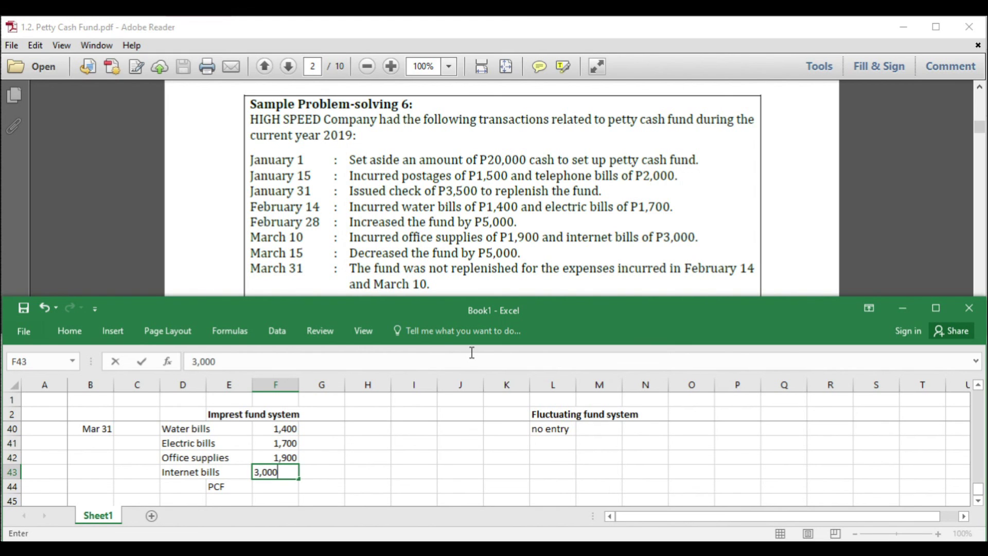
pyautogui.press('Return')
# Enter the Mar 31 PCF credit amount of 8,000 in G44 under the imprest fund system.
pyautogui.press('Right')
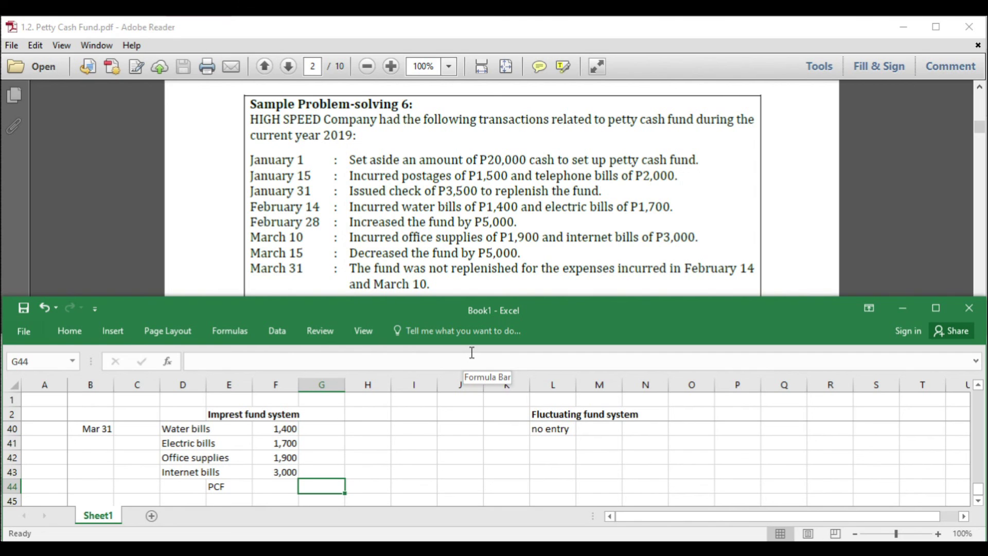
pyautogui.write('8,000')
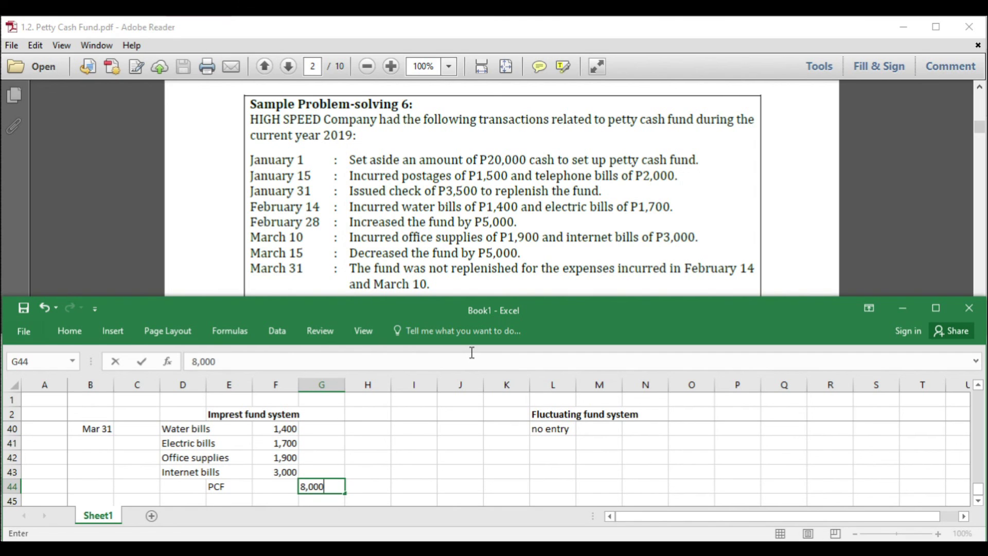
pyautogui.press('Return')
pyautogui.press('Up')
pyautogui.press('Up')
pyautogui.press('Up')
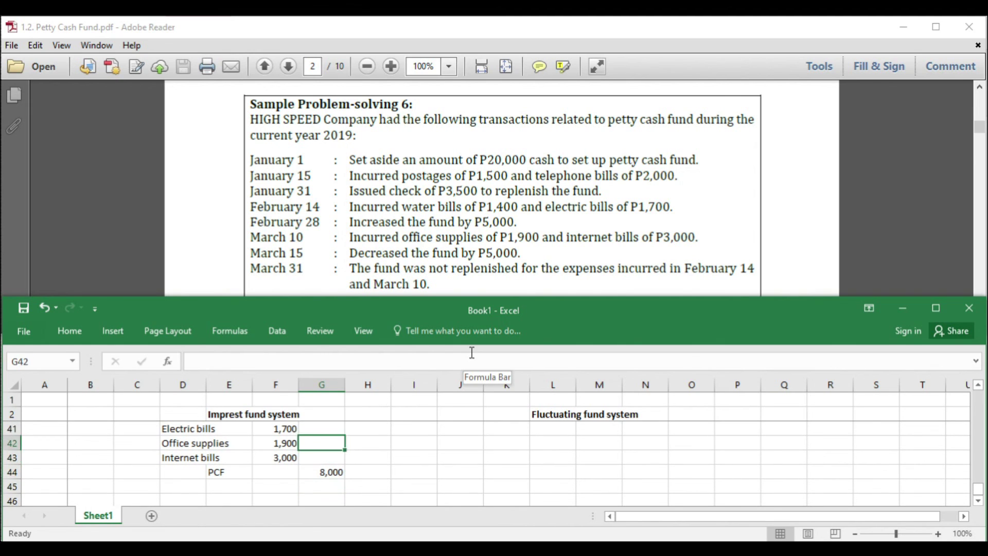
pyautogui.press('Up')
pyautogui.press('Up')
pyautogui.press('Right')
pyautogui.press('Right')
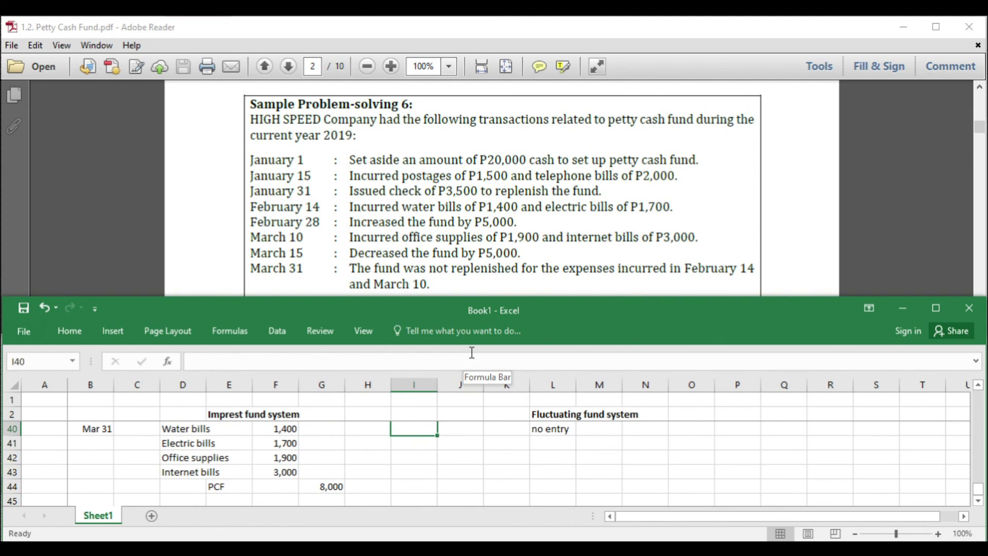
pyautogui.press('Down')
pyautogui.press('Down')
pyautogui.press('Down')
pyautogui.press('Down')
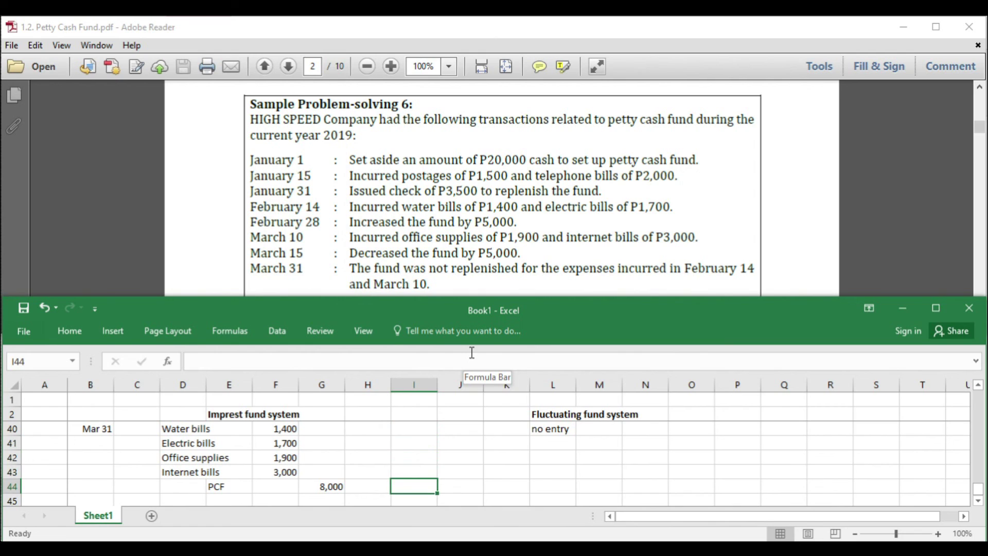